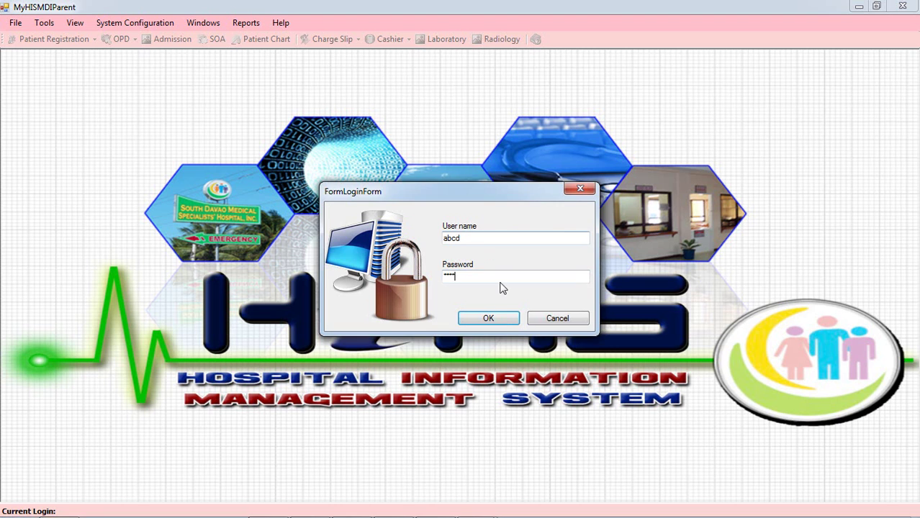
- Log in with the credentials already filled in and open a blank registration form for a new patient
click(502, 321)
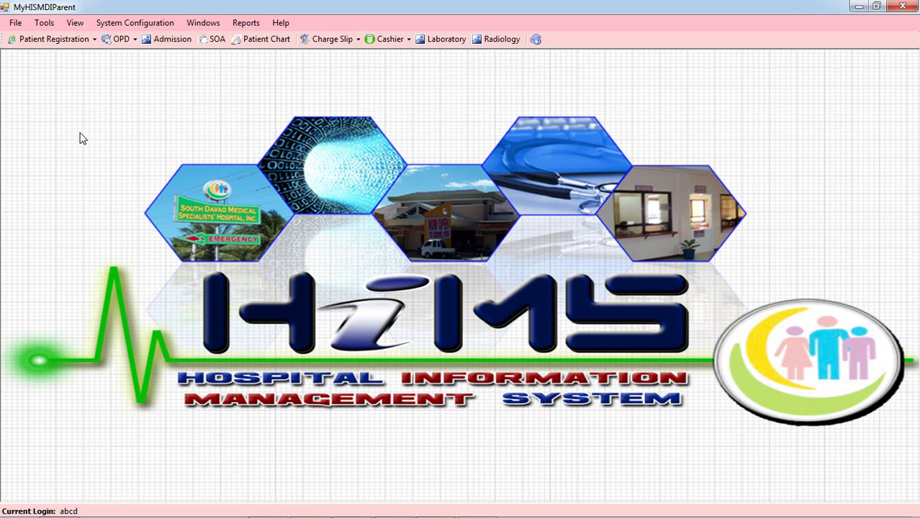
click(75, 43)
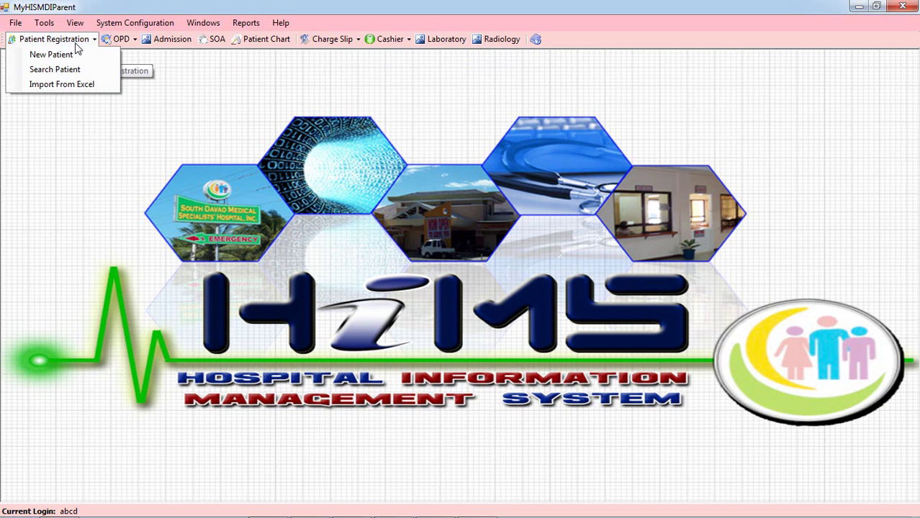
click(66, 55)
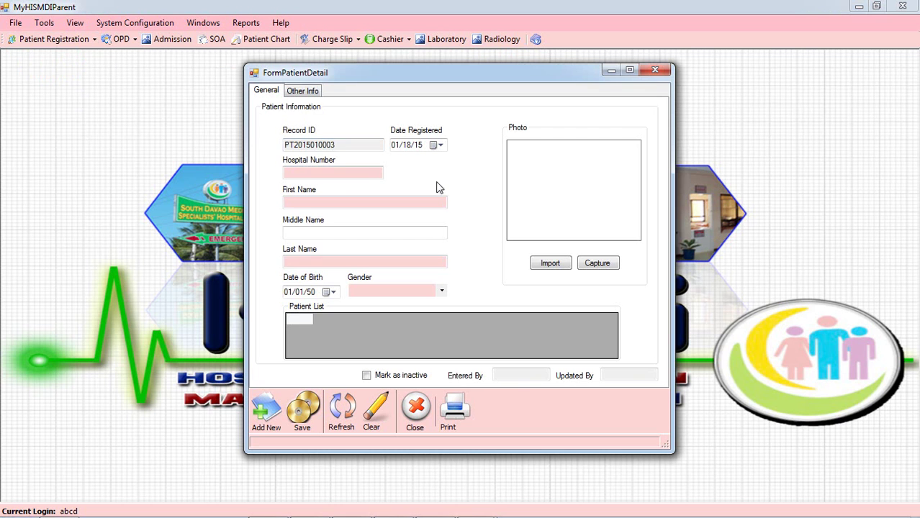
- Fill in the new patient's hospital number, first name, middle initial and last name
click(348, 173)
text(5454)
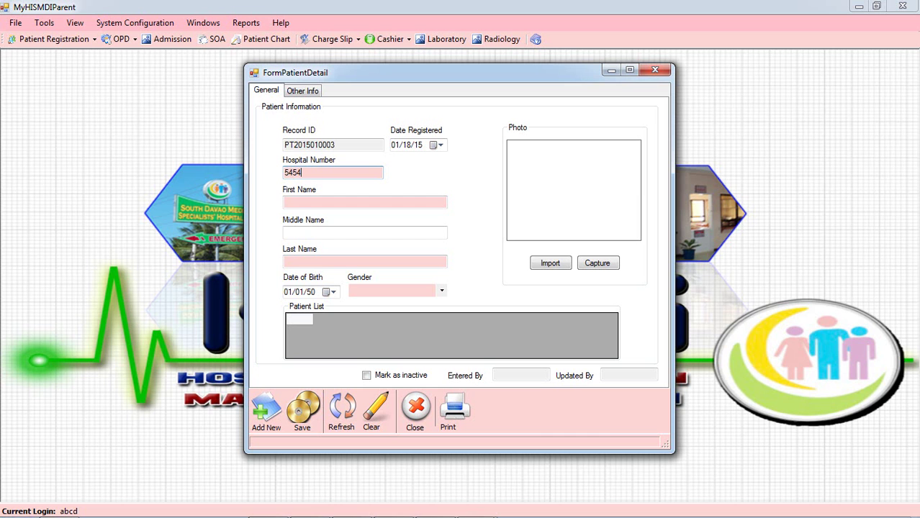
click(349, 201)
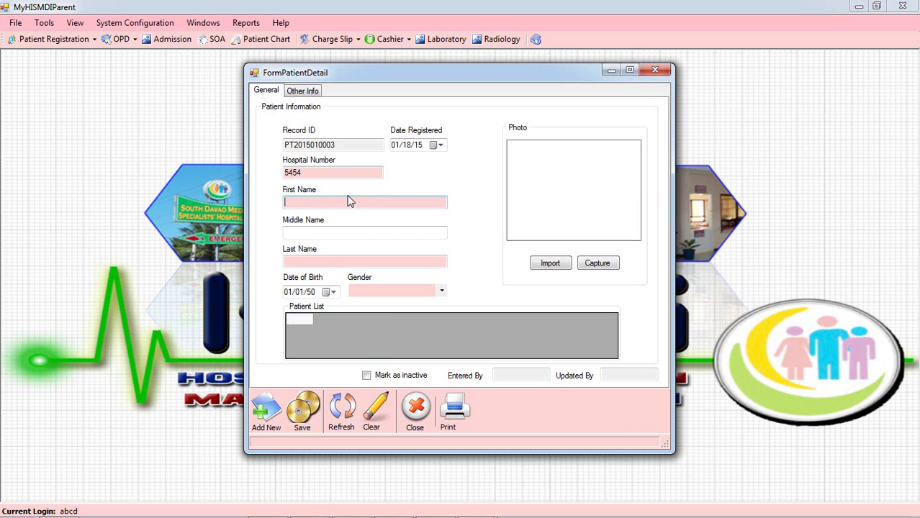
text(James)
key(Tab)
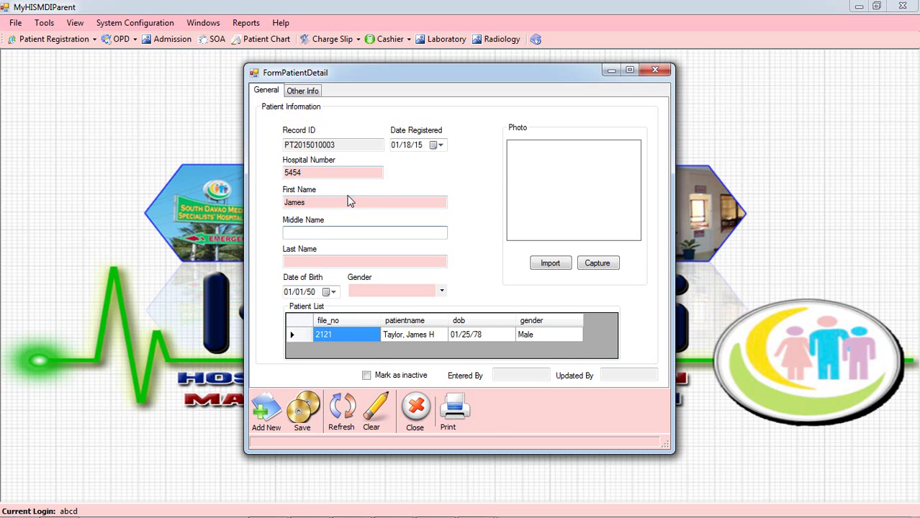
text(K)
key(Tab)
text(Bond)
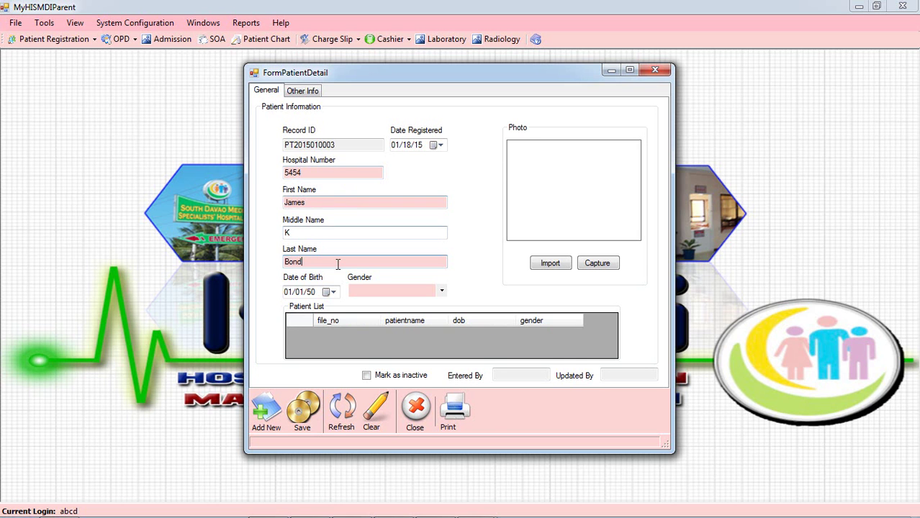
- Set the year in the patient's date of birth and choose Male as the gender
click(310, 292)
click(311, 292)
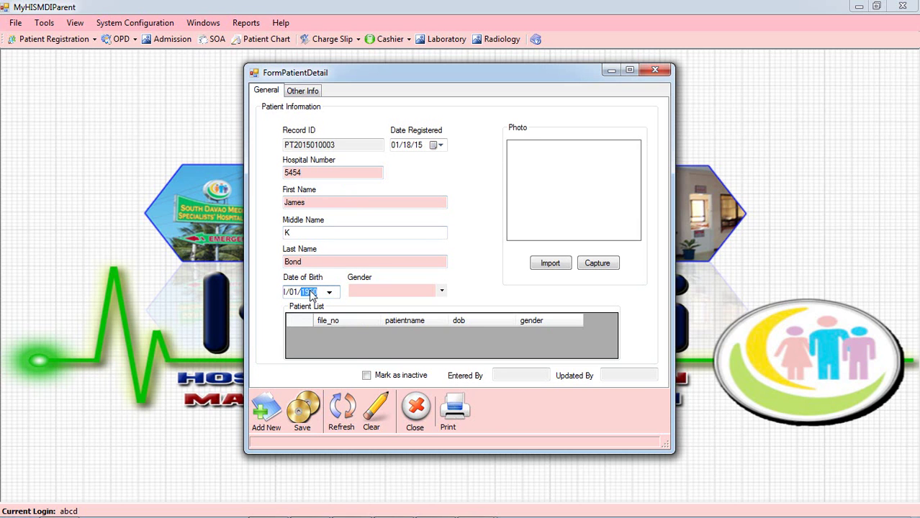
text(1978)
click(437, 290)
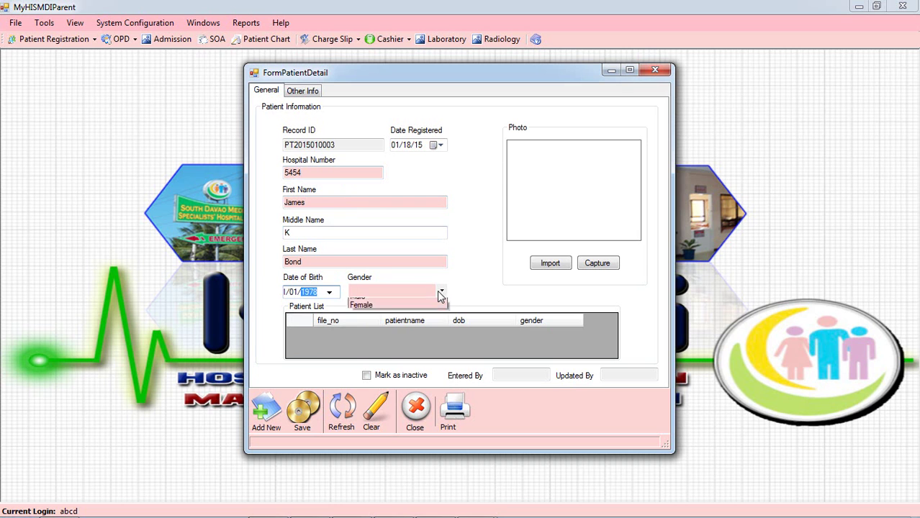
click(382, 300)
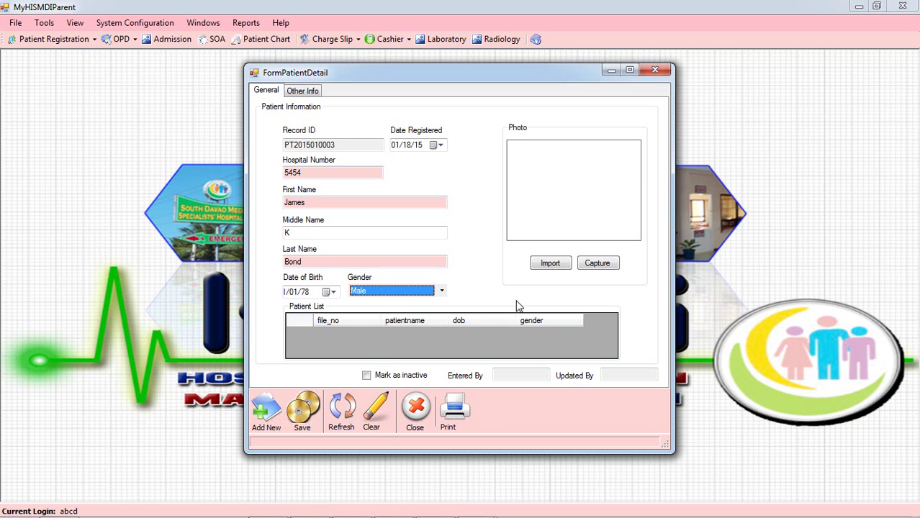
- Capture the patient's photo with the USB2.0 WebCam and save the new patient record
click(596, 264)
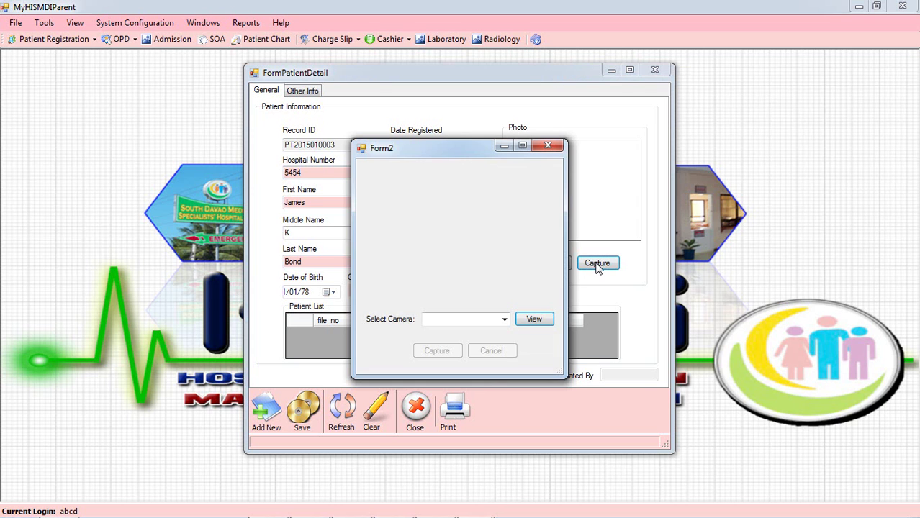
click(504, 320)
click(495, 328)
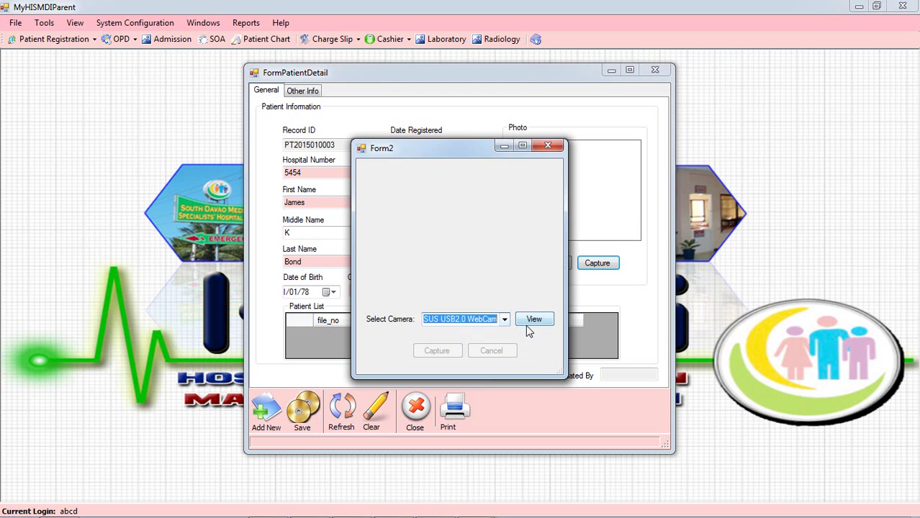
click(530, 323)
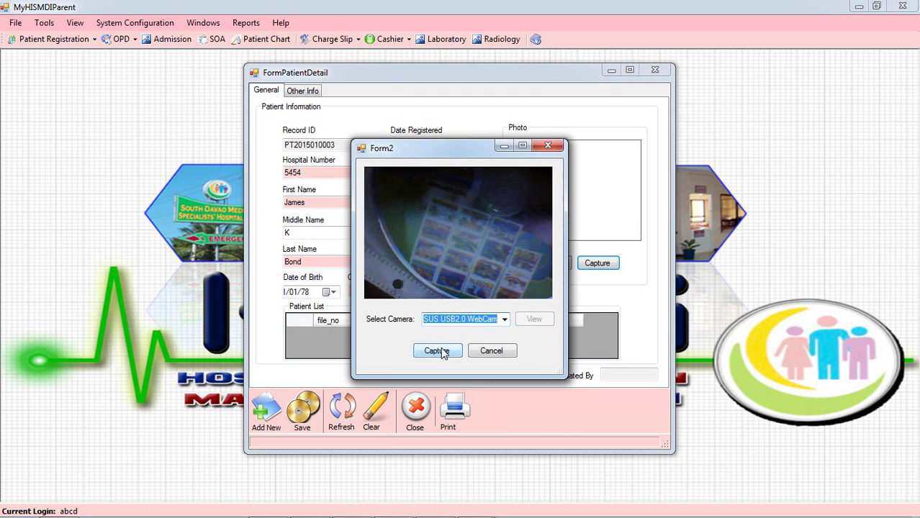
click(441, 352)
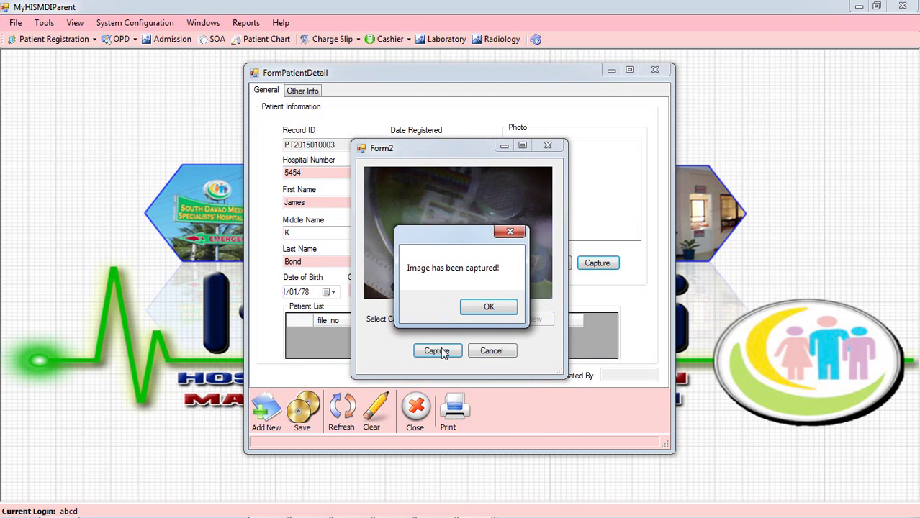
click(508, 310)
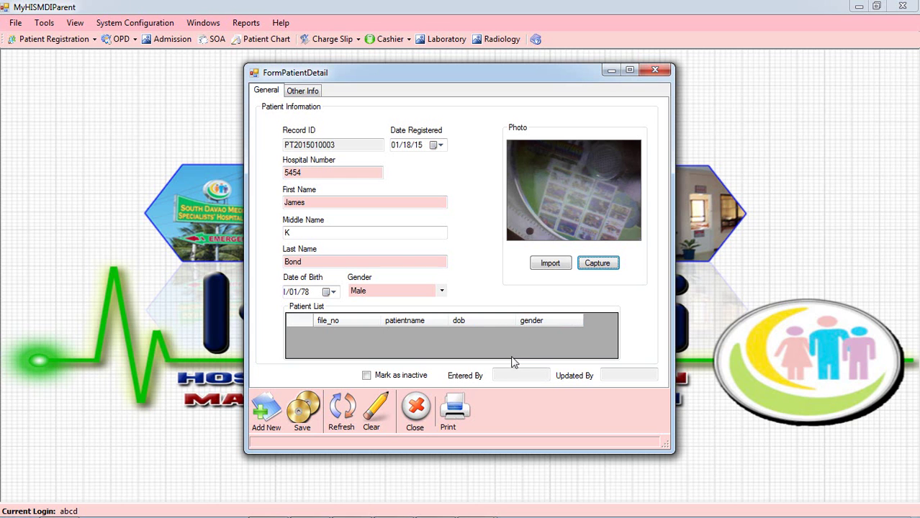
click(303, 411)
click(491, 314)
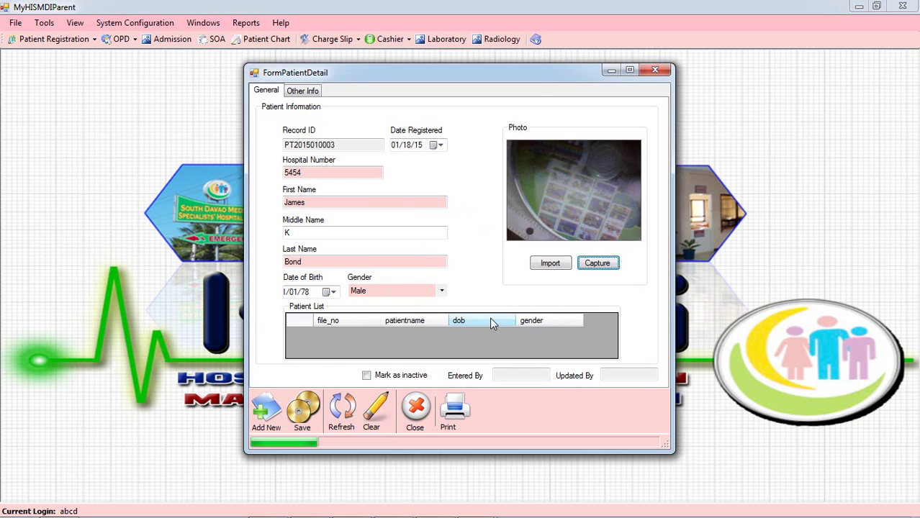
- View the Other Info contact fields of the patient record, return to the general details and close the form
click(306, 92)
click(344, 165)
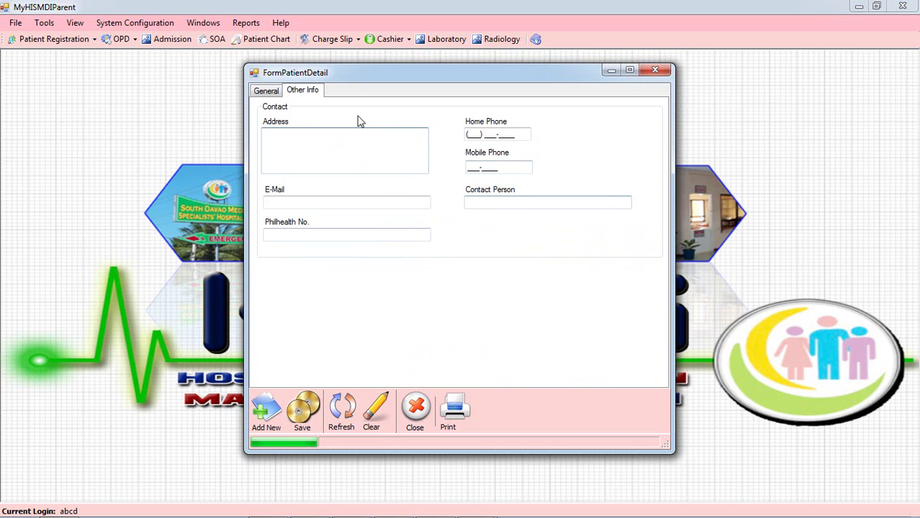
click(266, 92)
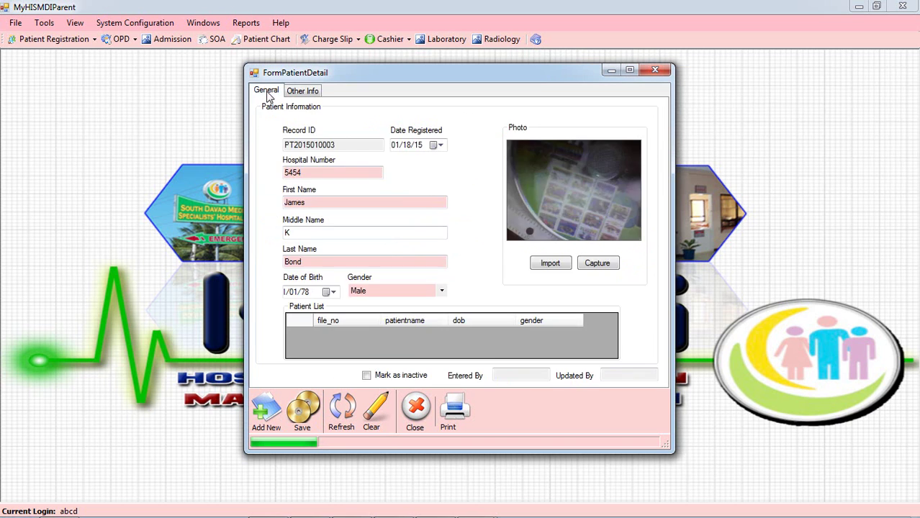
click(657, 71)
click(656, 72)
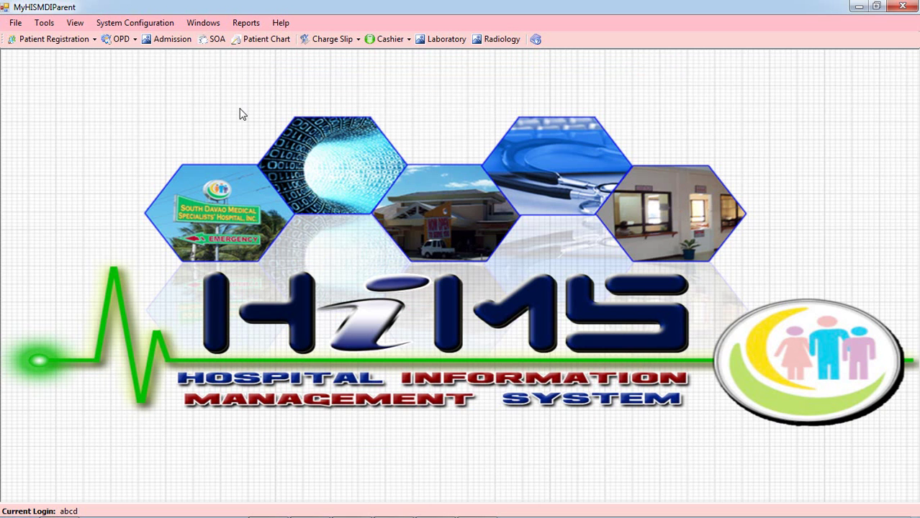
- Create a new OPD encounter and assign the newly registered patient by searching on the last name
click(118, 40)
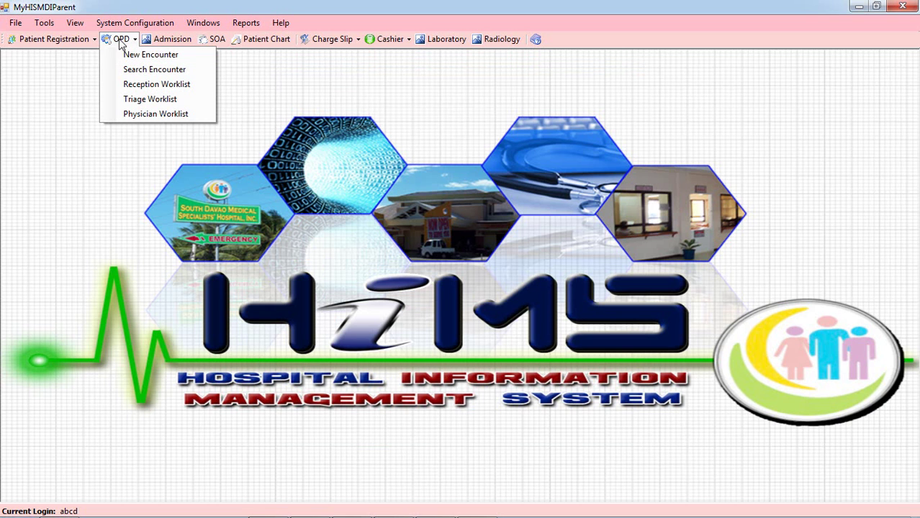
click(157, 57)
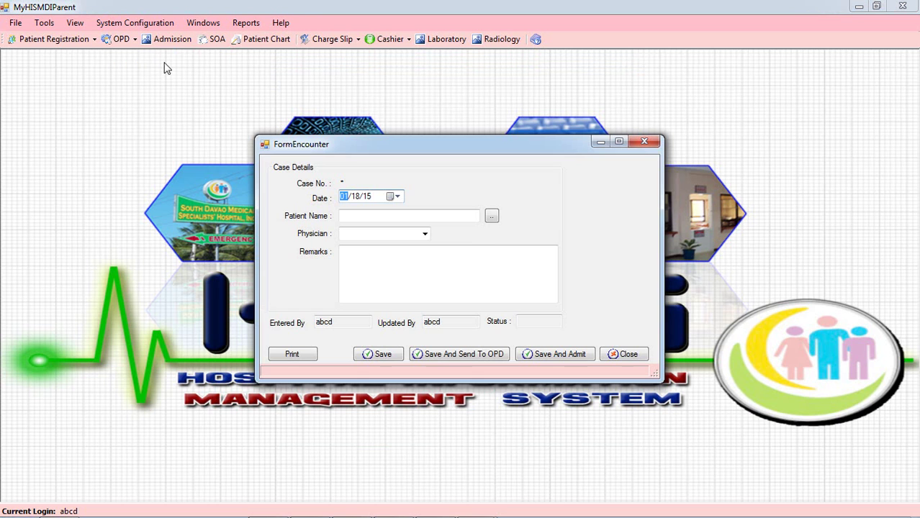
click(491, 218)
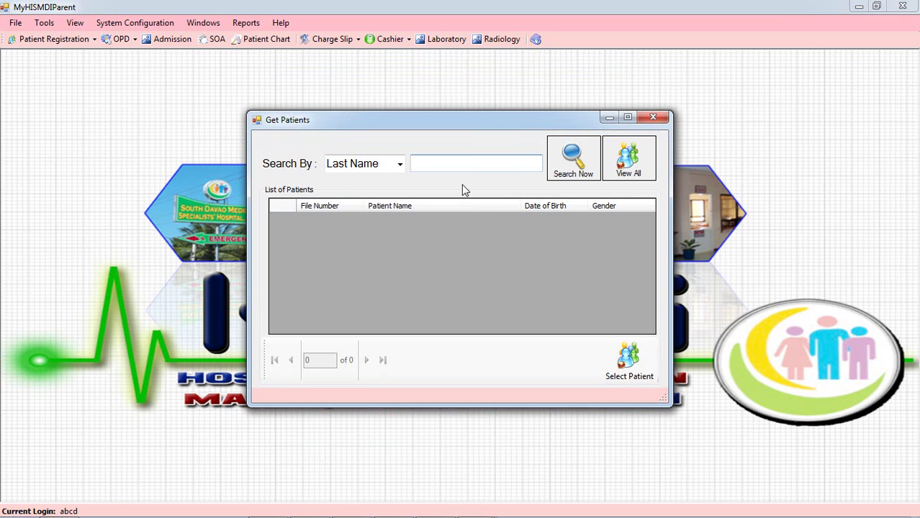
click(468, 165)
text(bond)
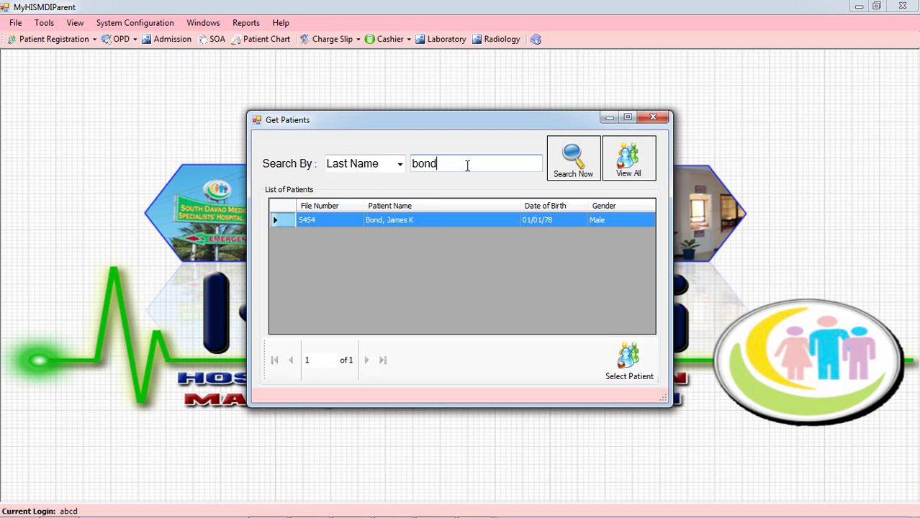
double_click(422, 223)
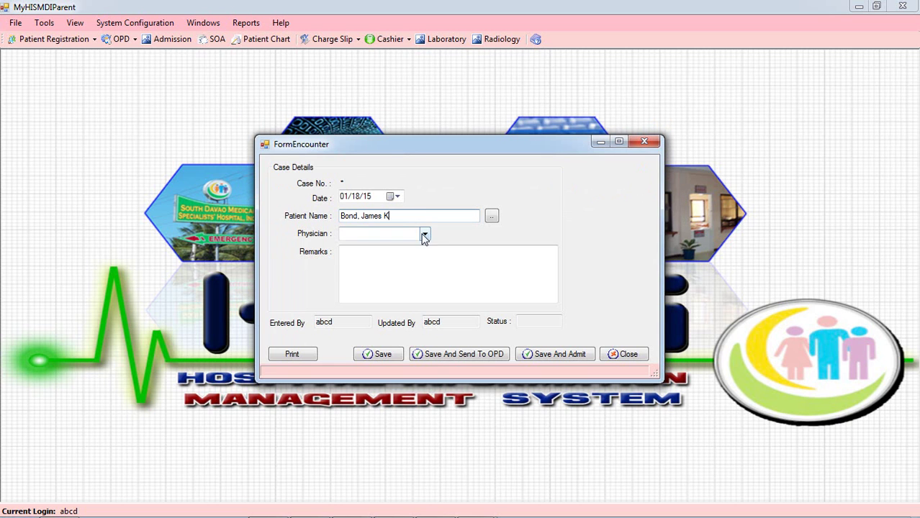
- Assign the second listed physician to the encounter and enter "followup" as the remarks
click(425, 235)
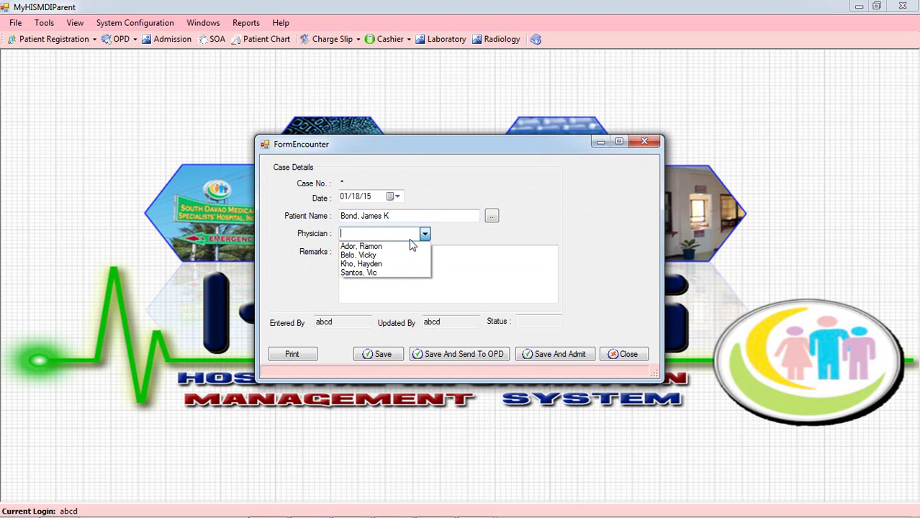
key(Up)
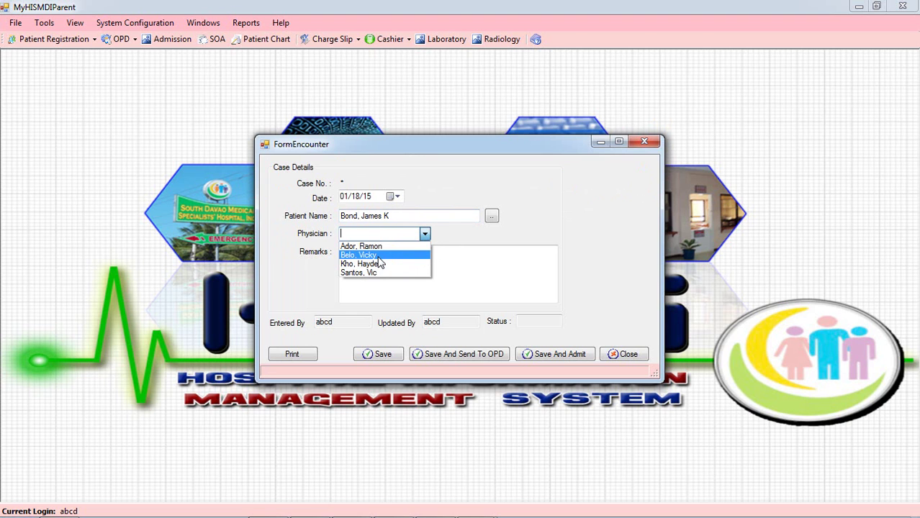
key(Tab)
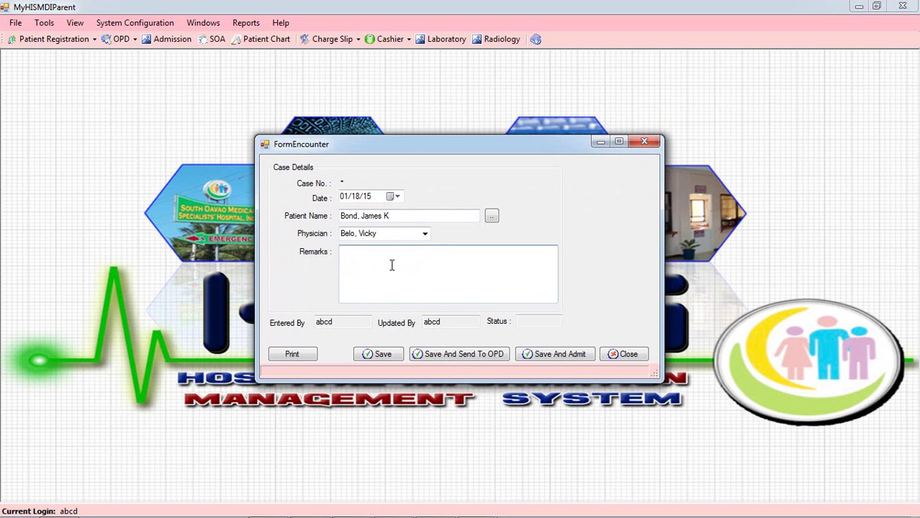
text(followup)
- Save the encounter, send it to OPD and close the encounter form
click(451, 353)
click(504, 311)
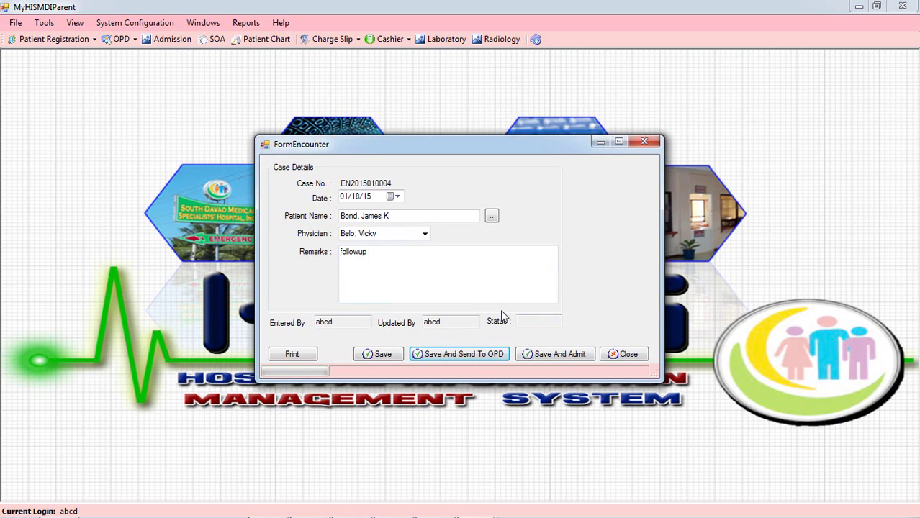
click(644, 141)
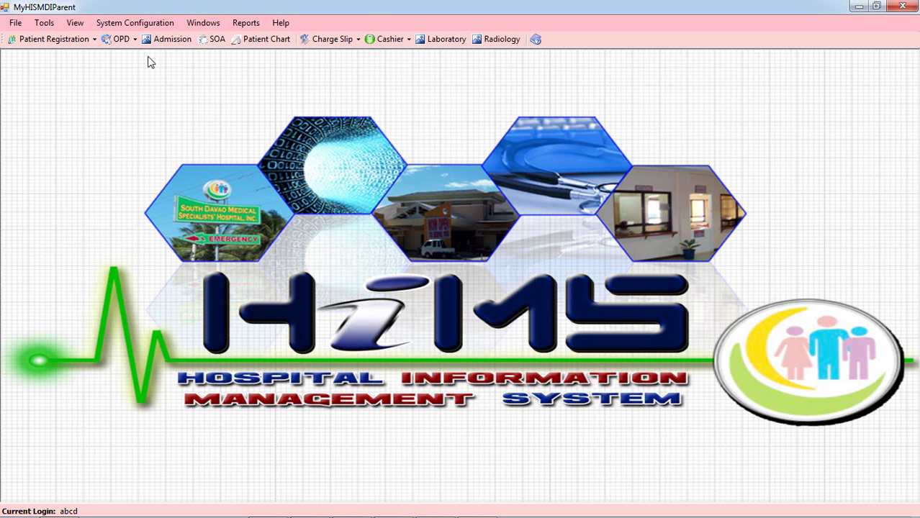
- Open the new patient's waiting encounter from the Triage Worklist
click(134, 40)
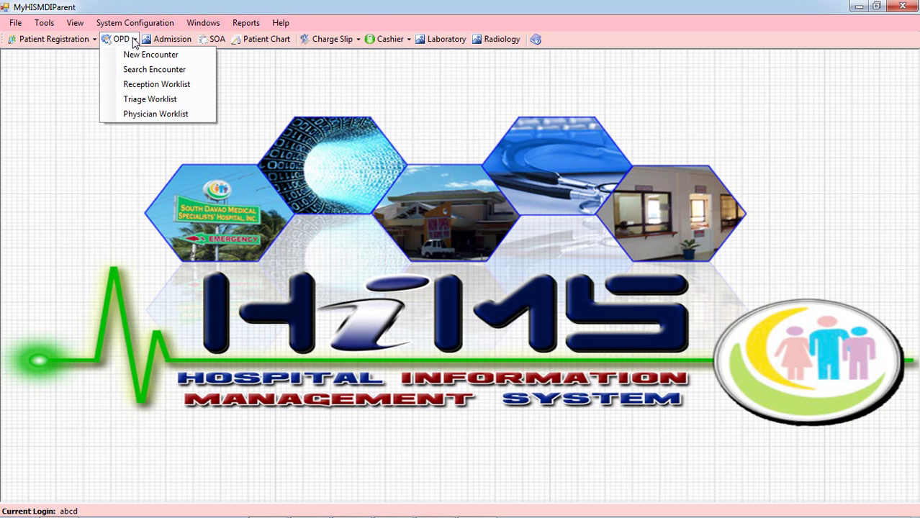
click(152, 101)
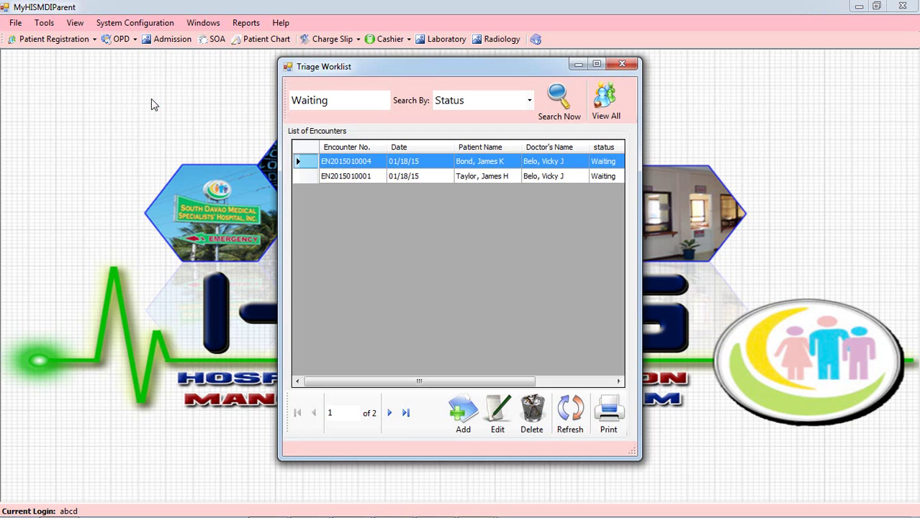
double_click(488, 167)
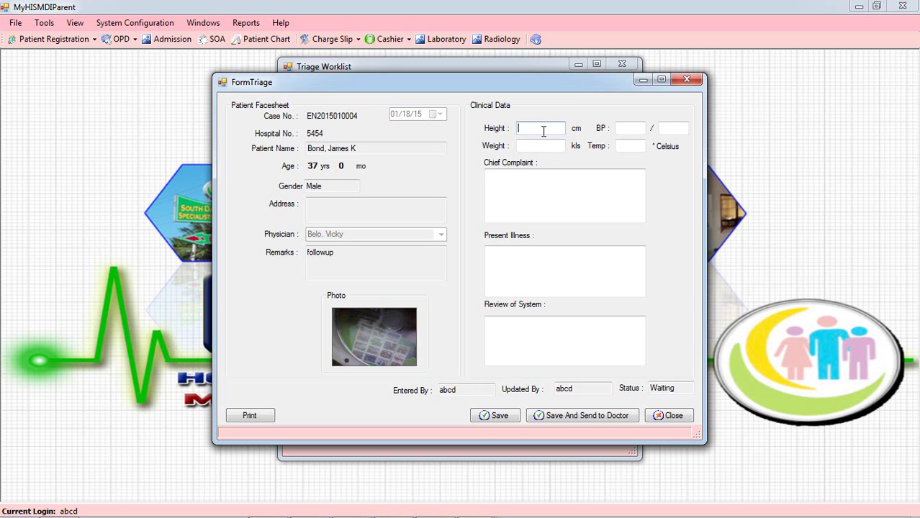
- Enter the clinical data: height 160 cm, blood pressure 120/80, weight 70 kls and temperature 37 °C
text(160)
click(627, 127)
text(120)
click(678, 127)
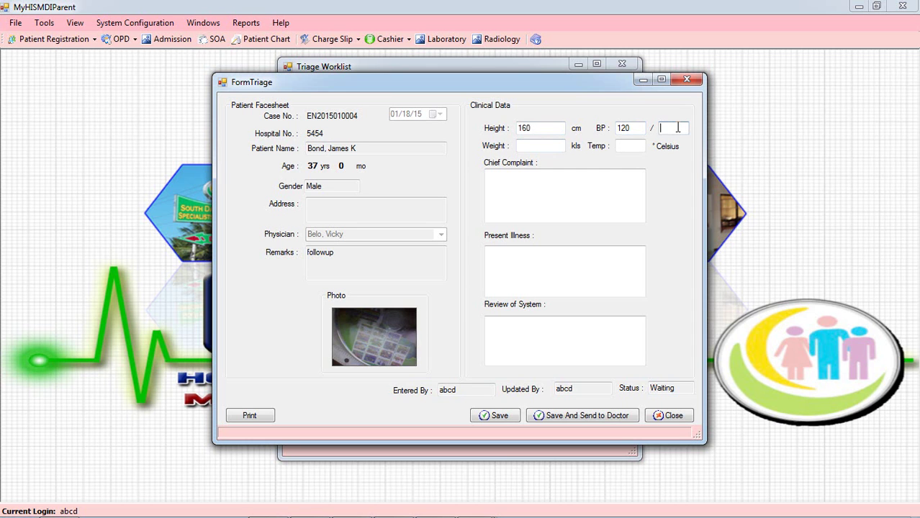
text(80)
click(537, 144)
text(70)
click(623, 146)
text(37)
- Enter the triage notes: chief complaint "Heart burn", present illness "Diarrea" and review of system "Pale"
click(558, 192)
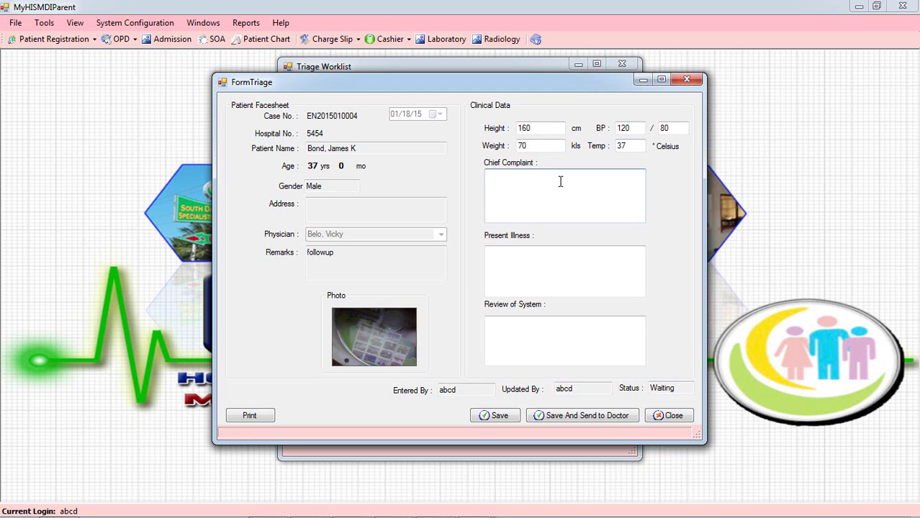
text(Heart burn)
click(550, 267)
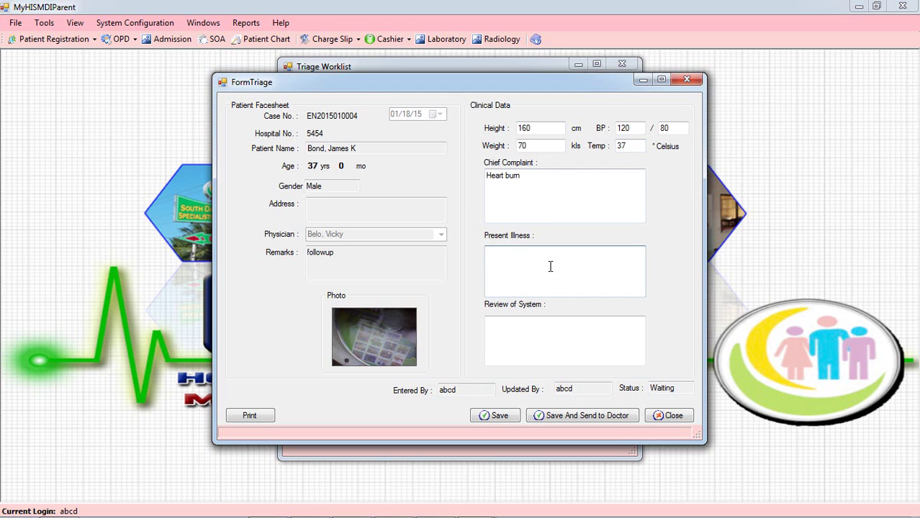
text(Diarrea)
click(543, 347)
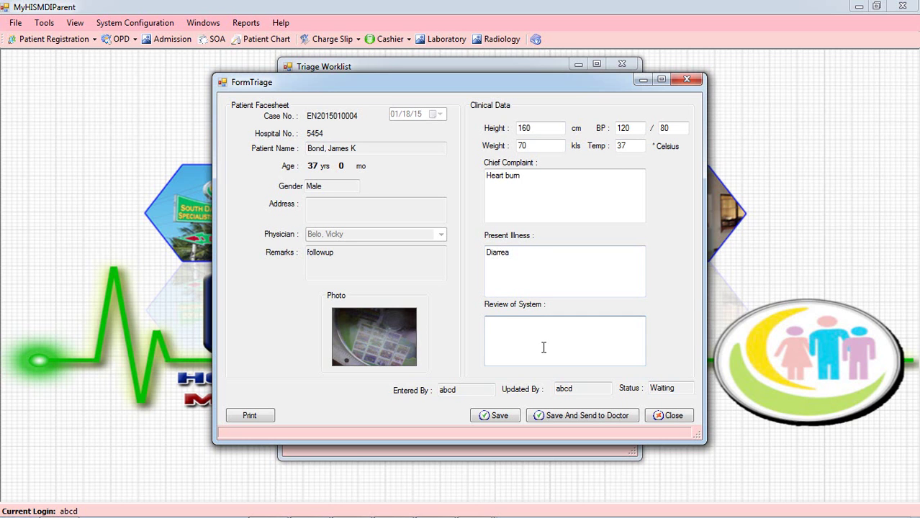
text(Pale)
- Save the triage record, send it to the doctor, and close the triage form and the Triage Worklist
click(577, 416)
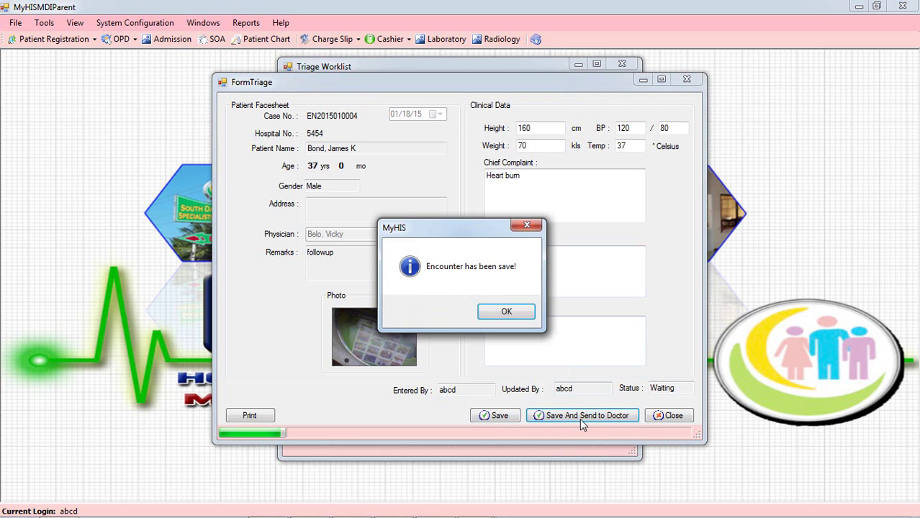
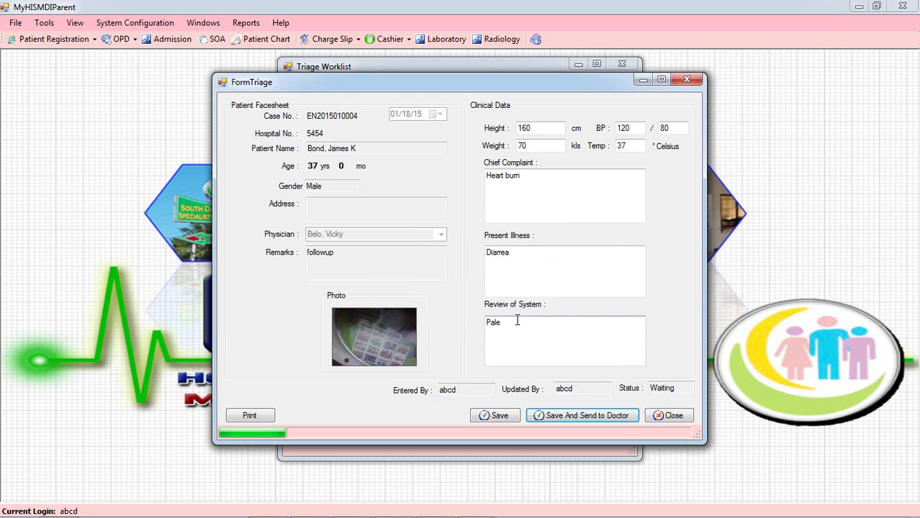
click(687, 80)
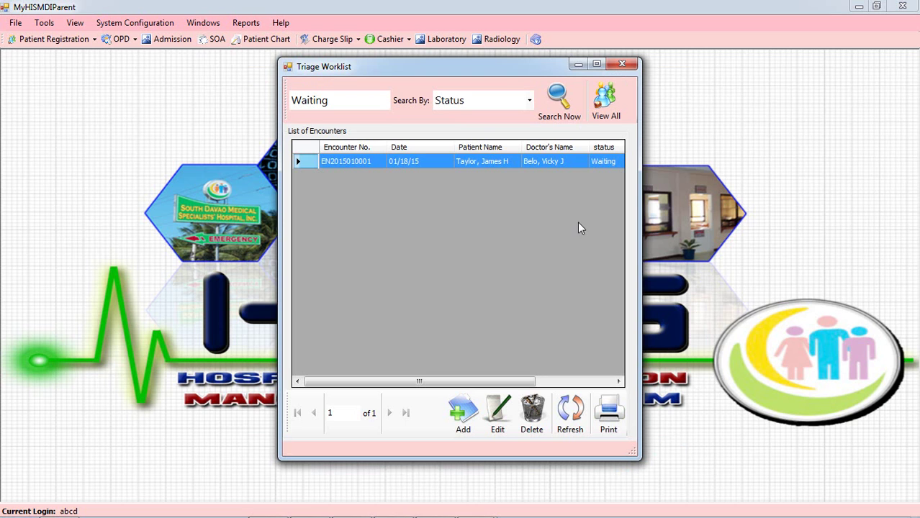
click(624, 63)
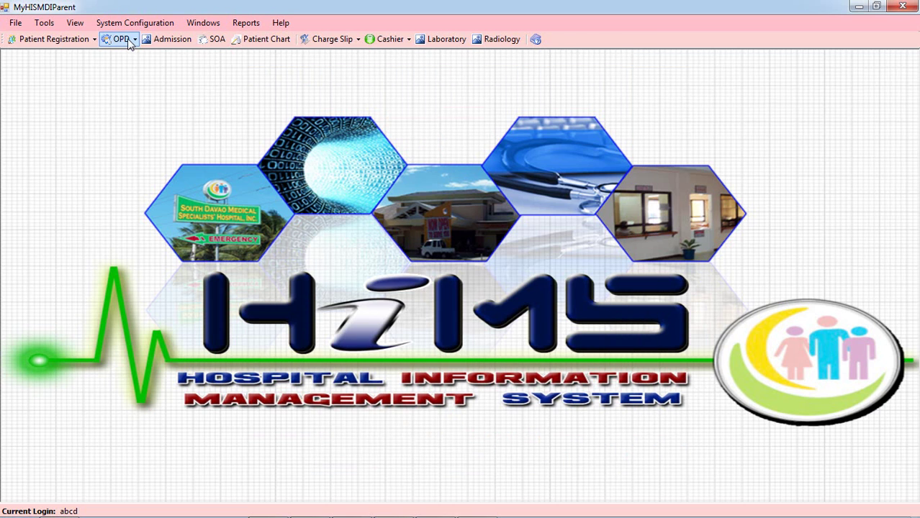
- Open the patient's ready encounter from the Physician Worklist and review its Subjective and Objective SOAP notes
click(130, 43)
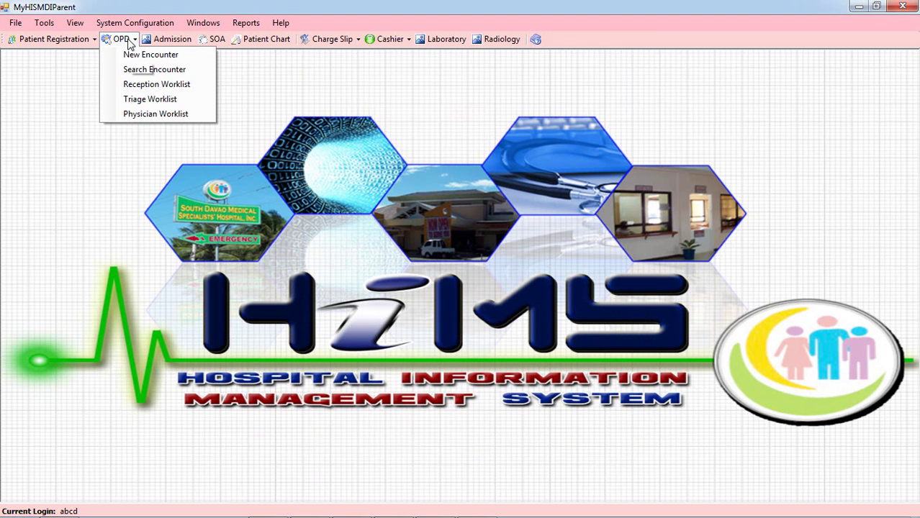
click(157, 115)
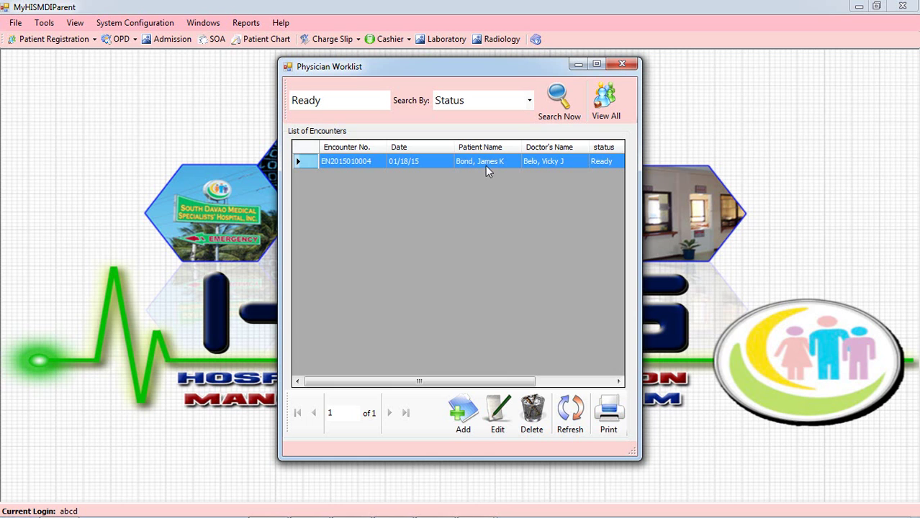
click(496, 411)
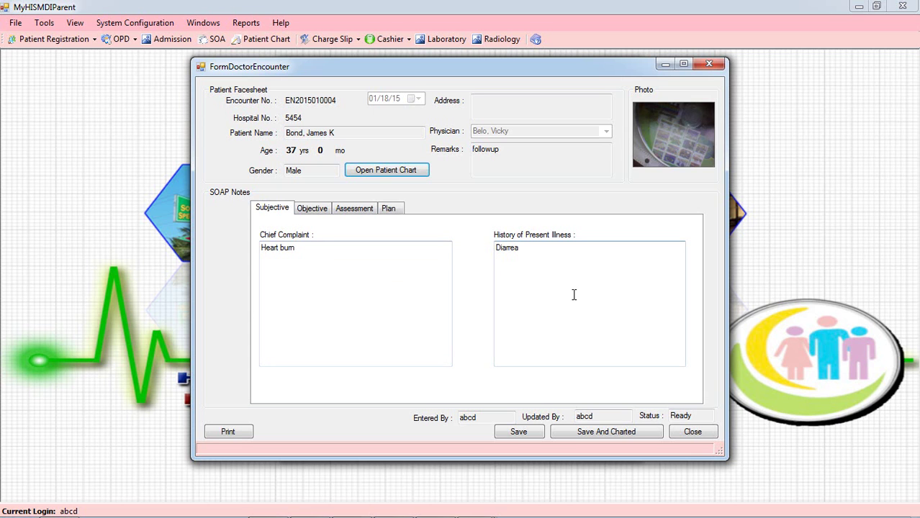
click(321, 210)
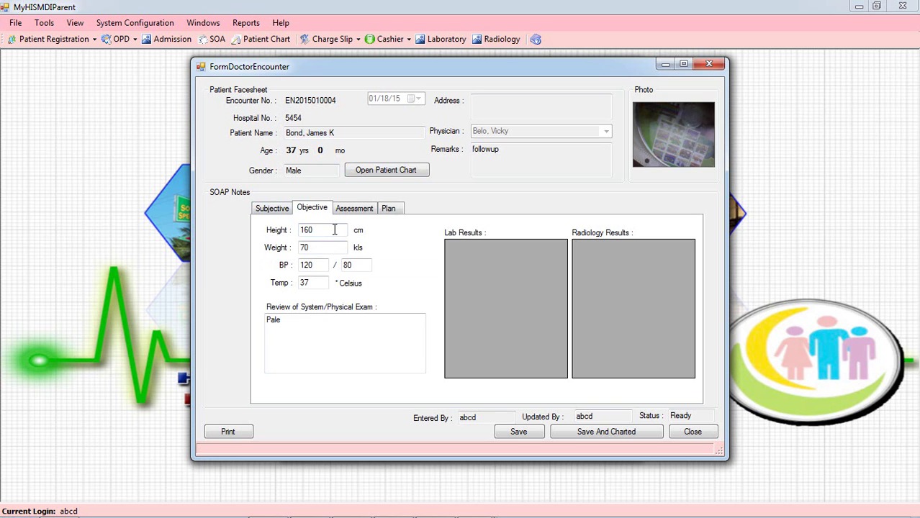
click(285, 210)
click(295, 246)
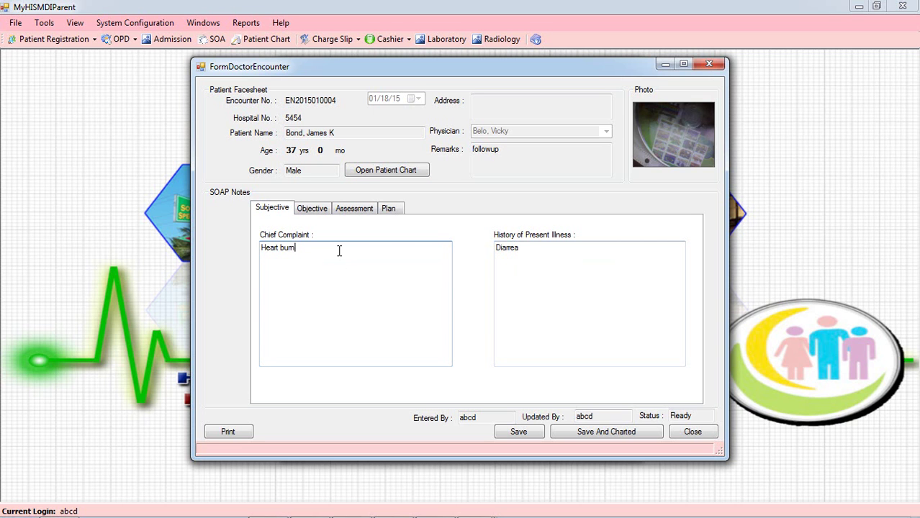
click(320, 212)
- Add diagnosis A09 (Diarrhoea) to the assessment by searching the ICD descriptions for "dia", and enter "xxx" as the assessment notes
click(354, 209)
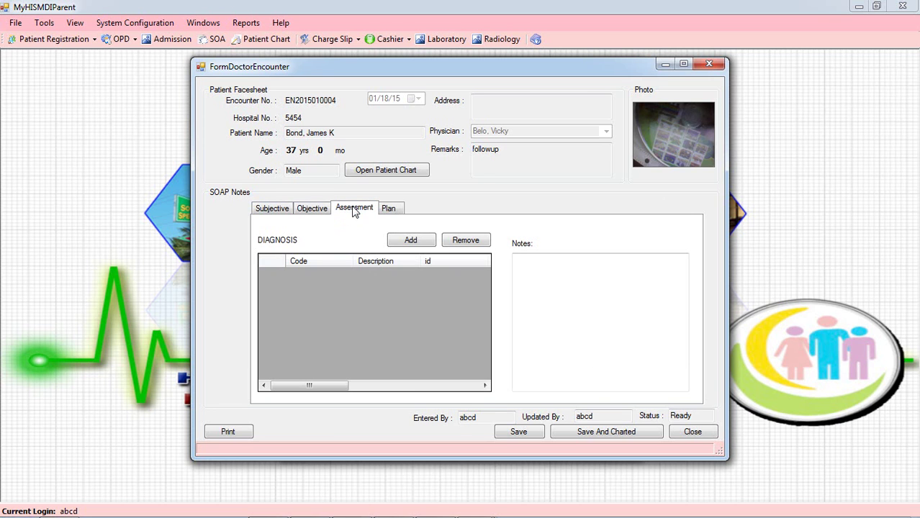
click(411, 243)
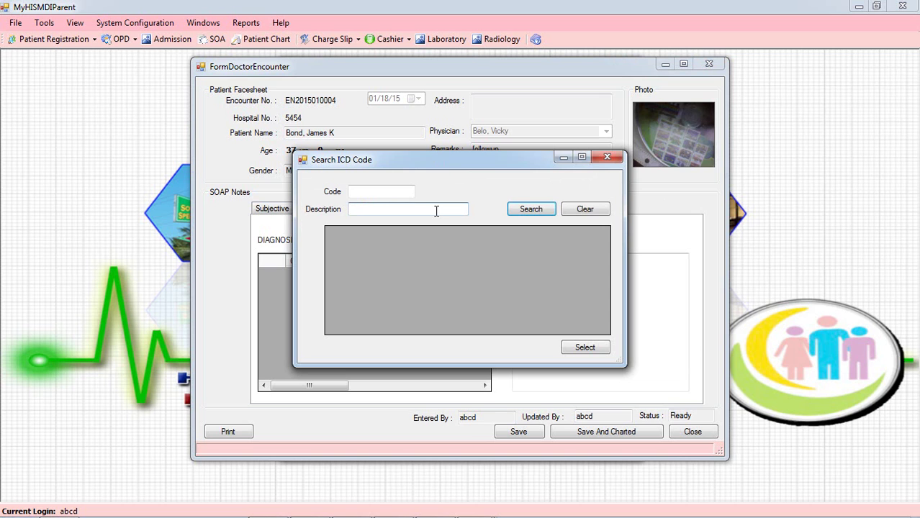
text(dia)
click(526, 210)
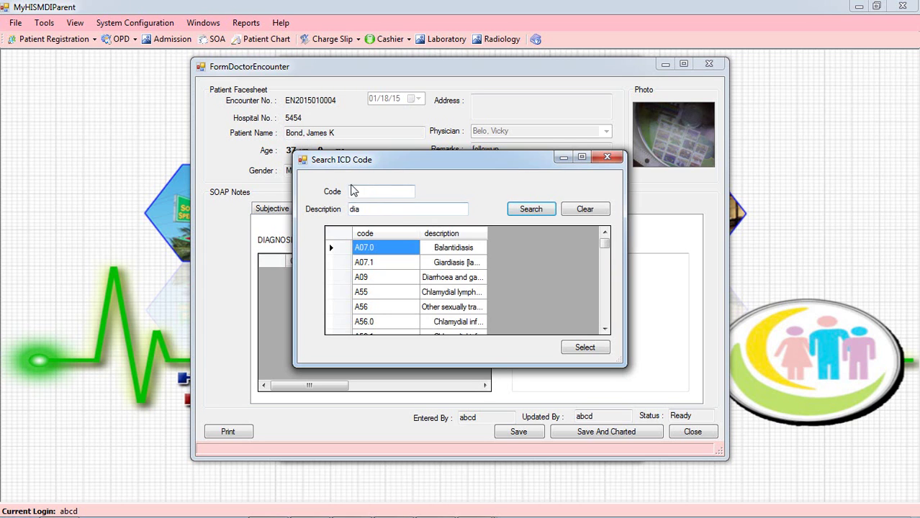
double_click(451, 277)
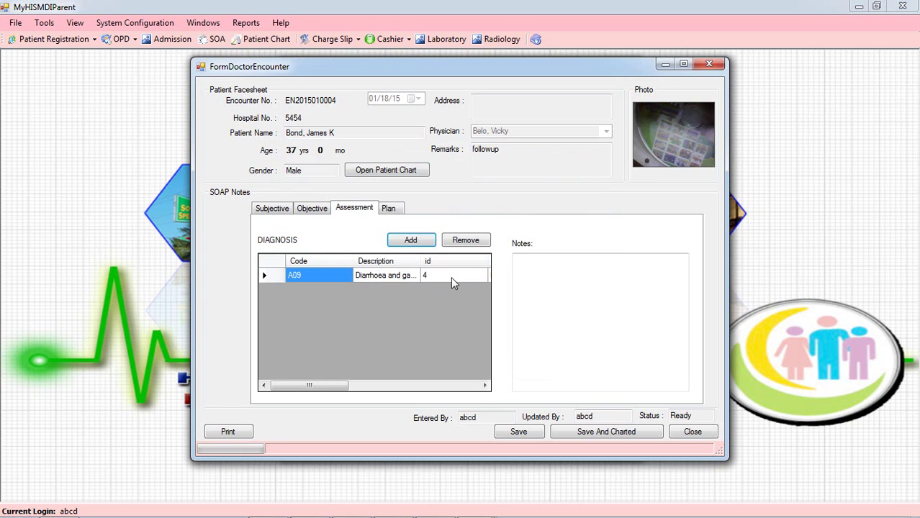
click(541, 317)
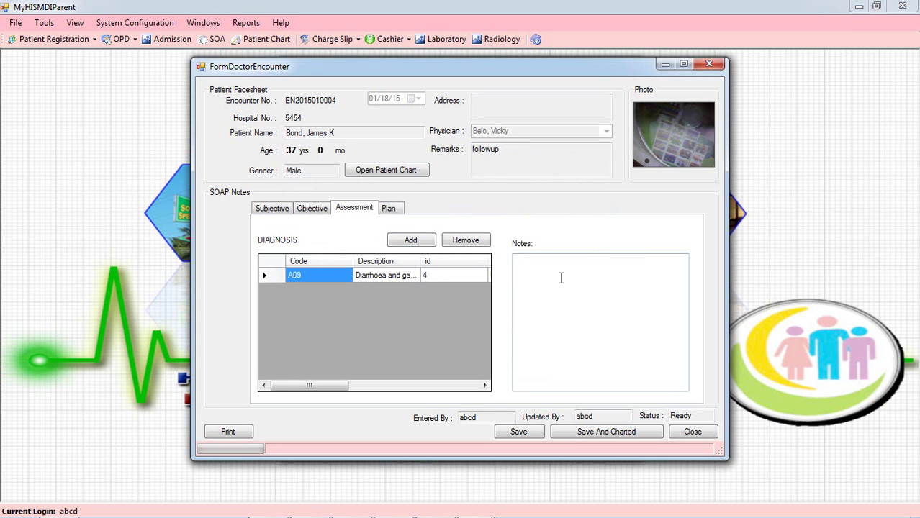
text(xxx)
- Add a prescription for Copaxone with the dosage "2 x A day" to the treatment plan
click(393, 211)
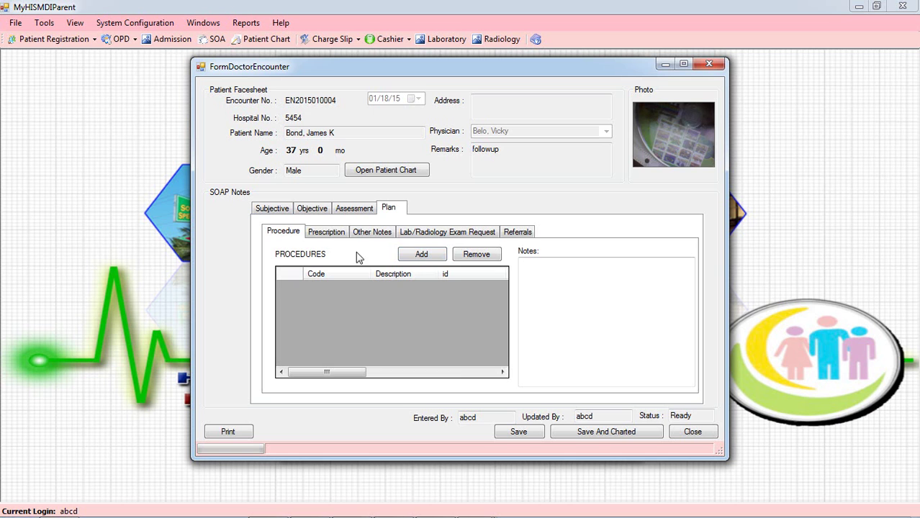
click(327, 234)
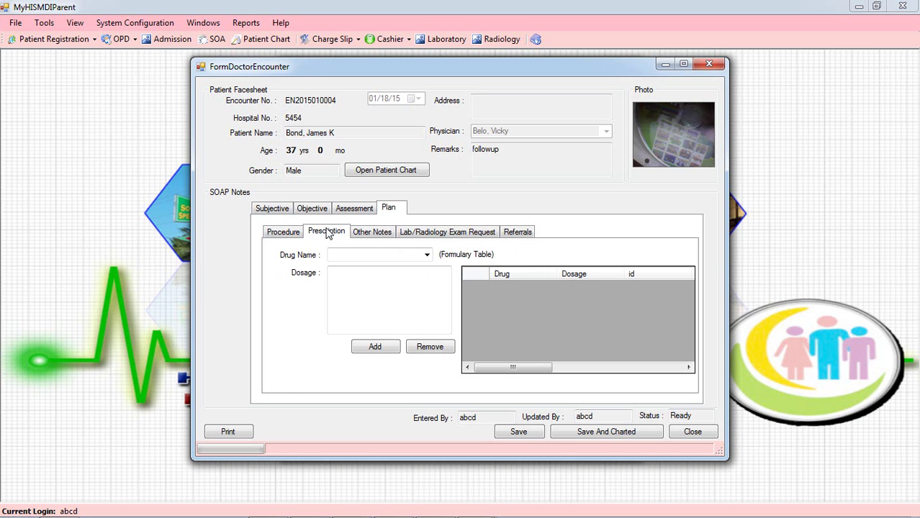
click(427, 255)
click(372, 285)
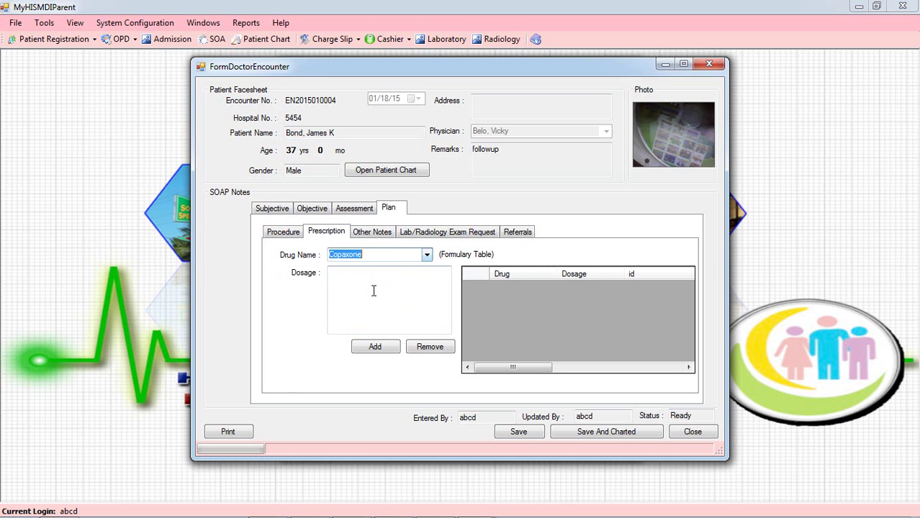
click(370, 291)
text(2)
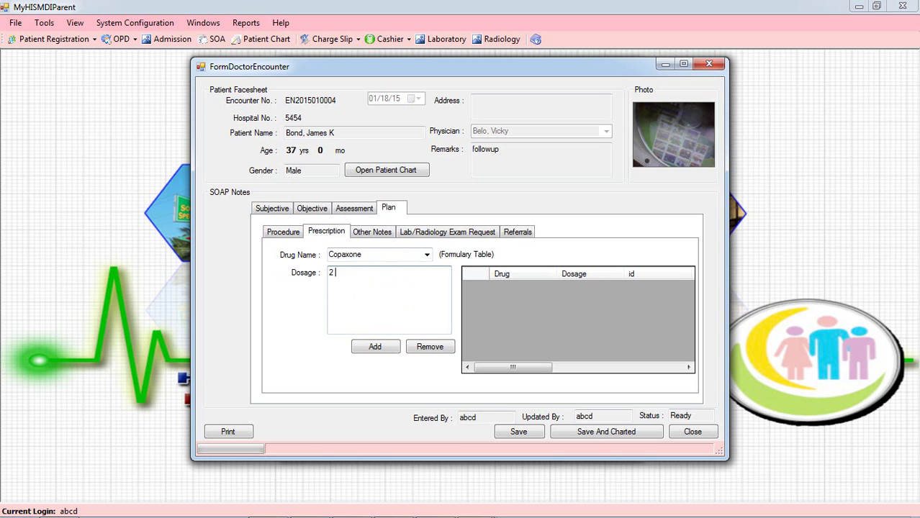
text( x A day)
click(388, 350)
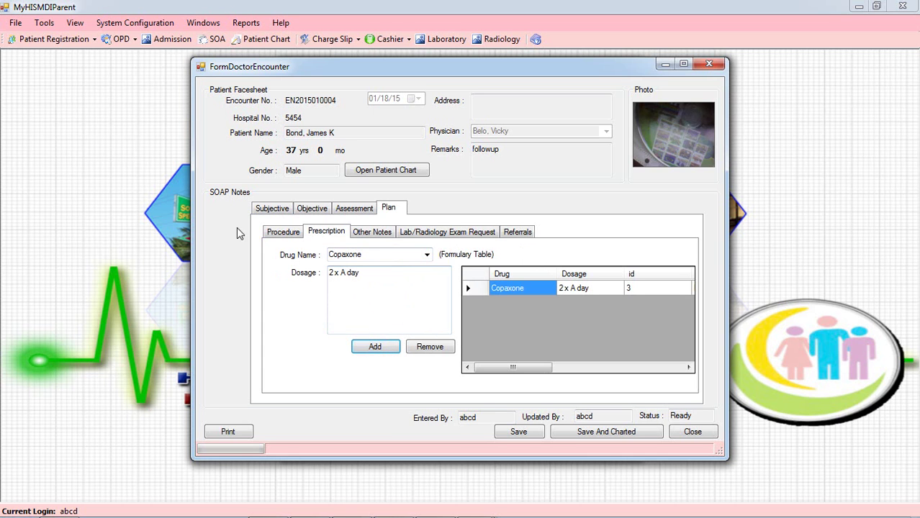
- Add the CT scan abdomen procedure (CBAC) to the plan by searching the CPT descriptions for "scan"
click(283, 234)
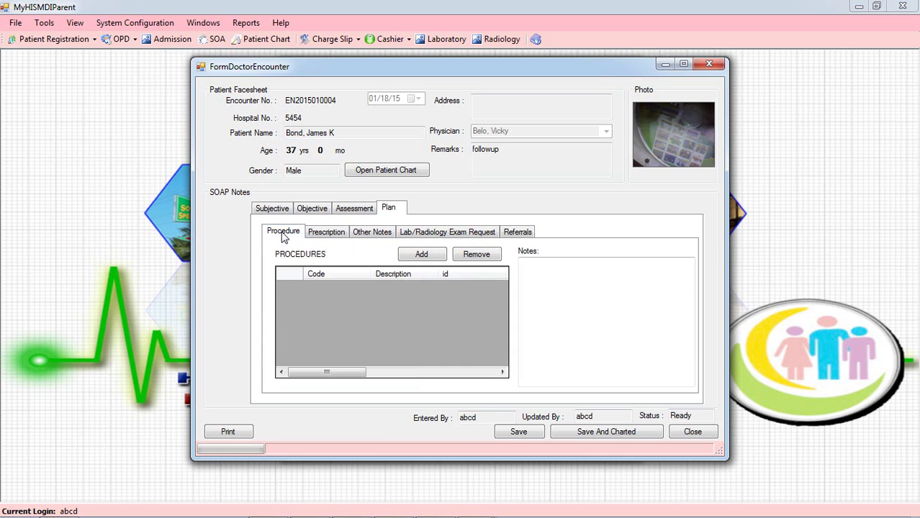
click(432, 256)
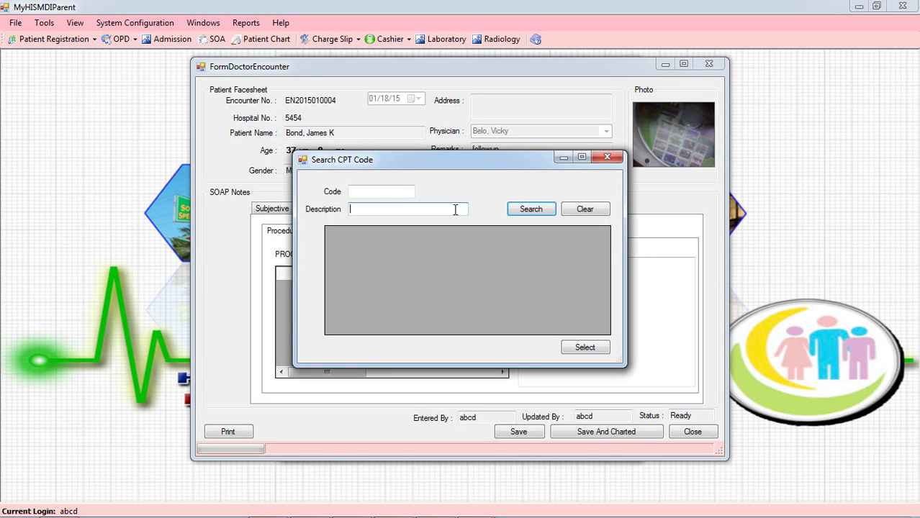
text(scan)
click(531, 210)
double_click(453, 263)
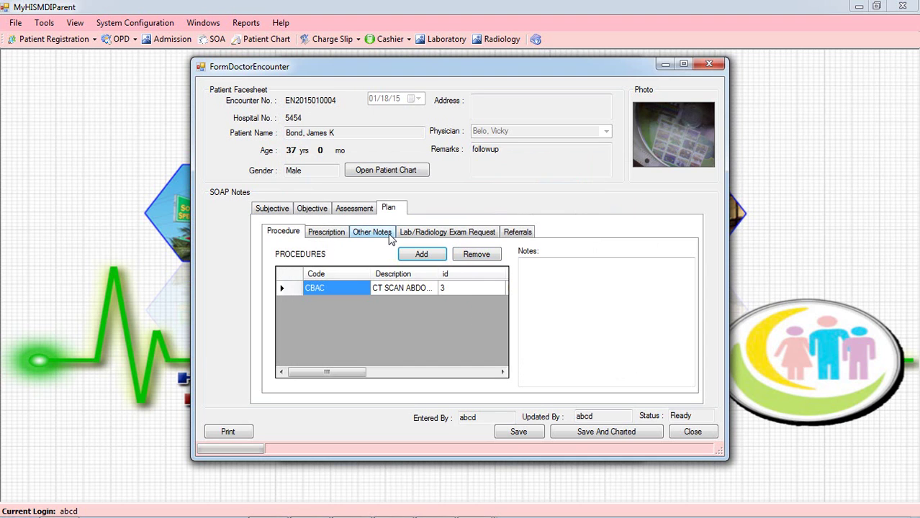
- Submit a new exam order for the CBC laboratory test and the CT Scan of the Chest
click(389, 238)
click(439, 234)
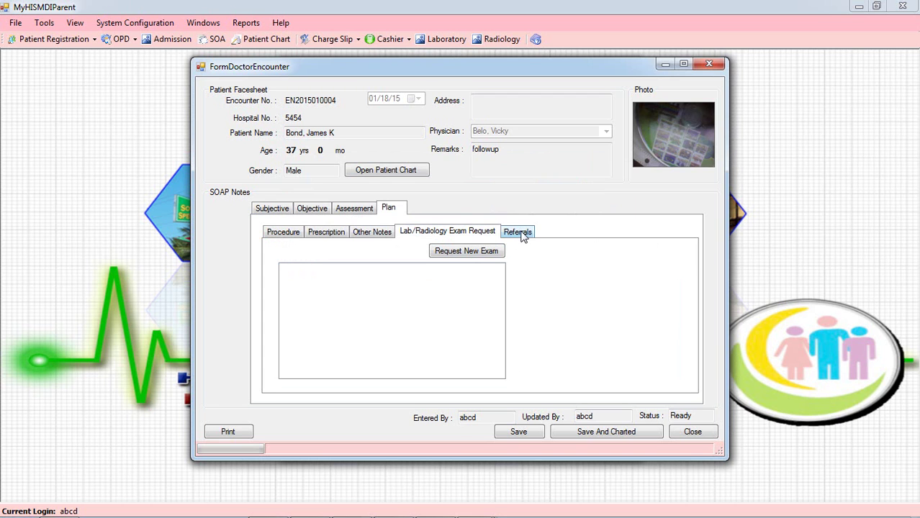
click(486, 257)
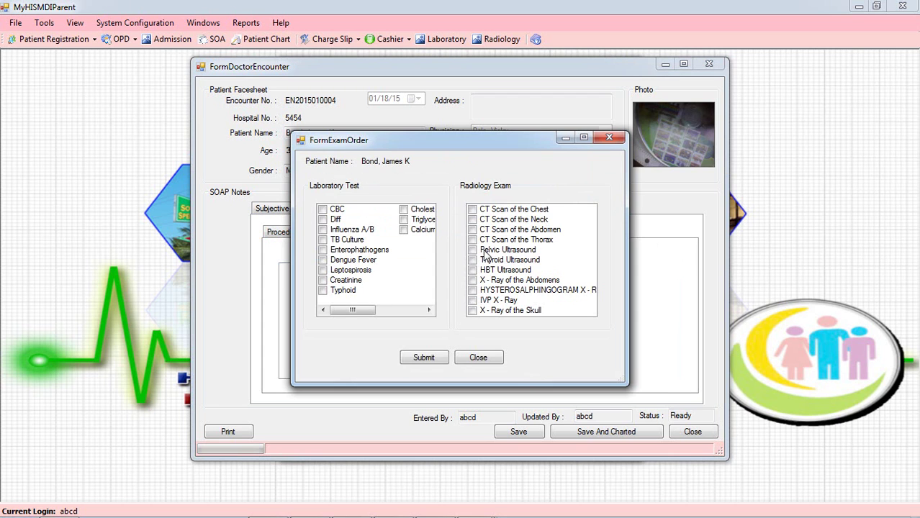
click(323, 211)
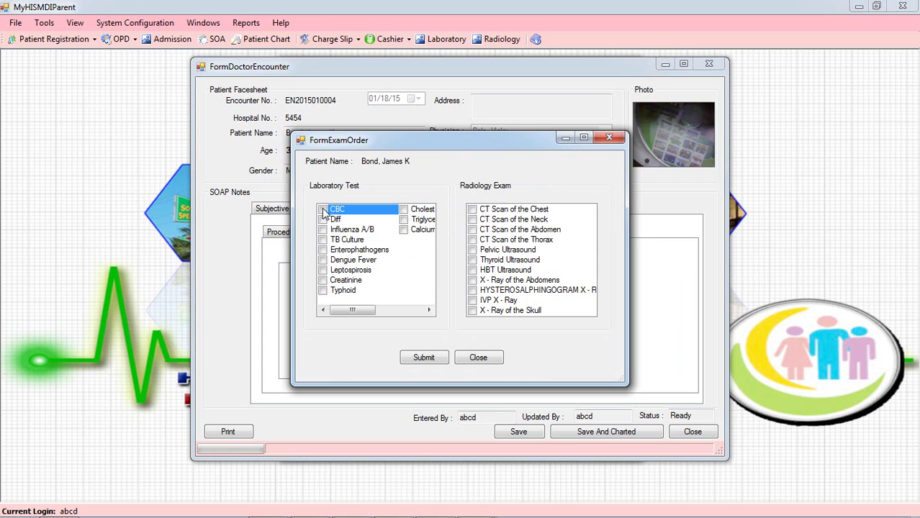
click(323, 211)
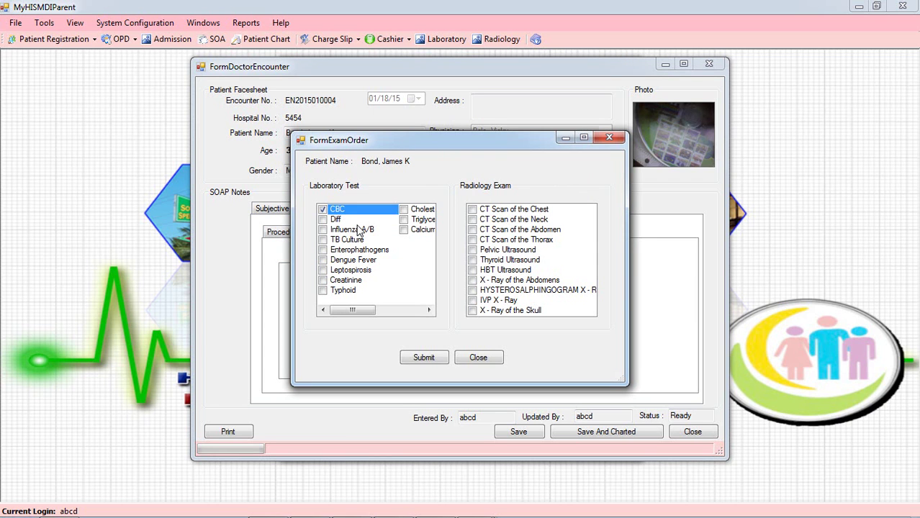
click(478, 211)
click(478, 210)
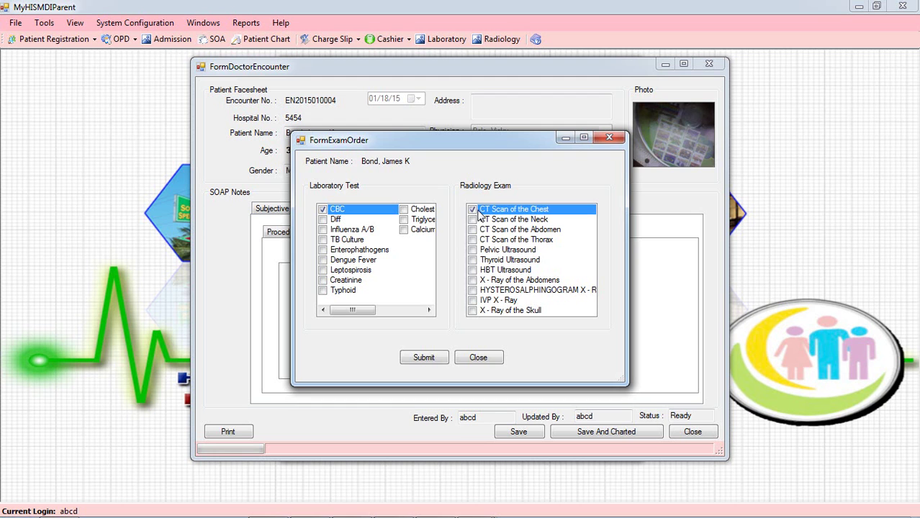
click(433, 364)
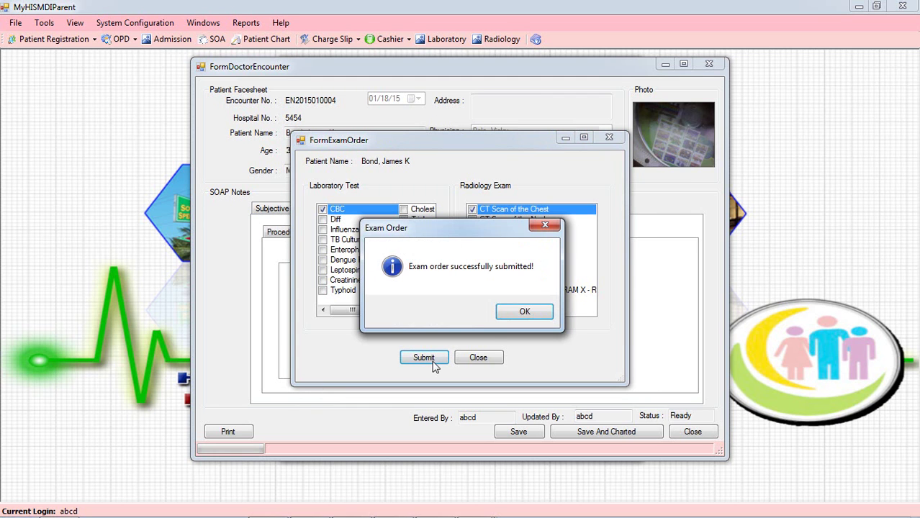
click(510, 316)
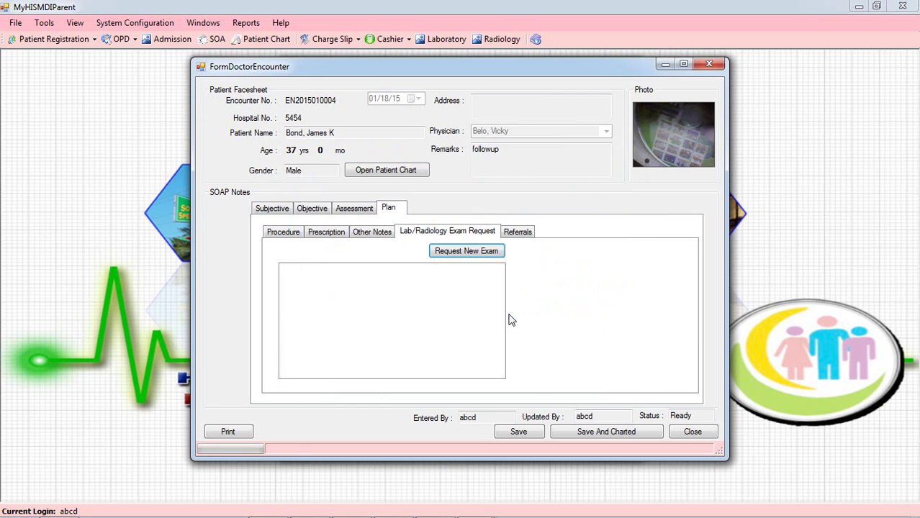
- Check the plan's Referrals section, then save and chart the doctor's encounter
click(524, 242)
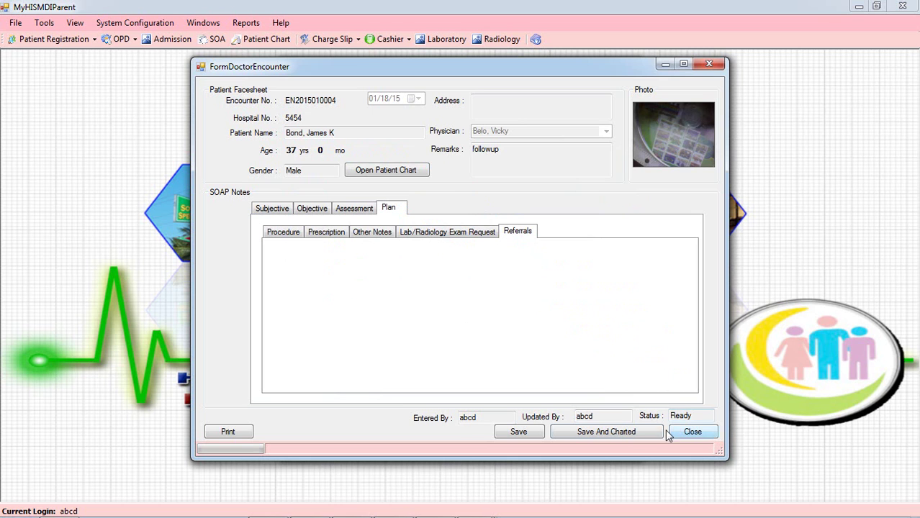
click(618, 432)
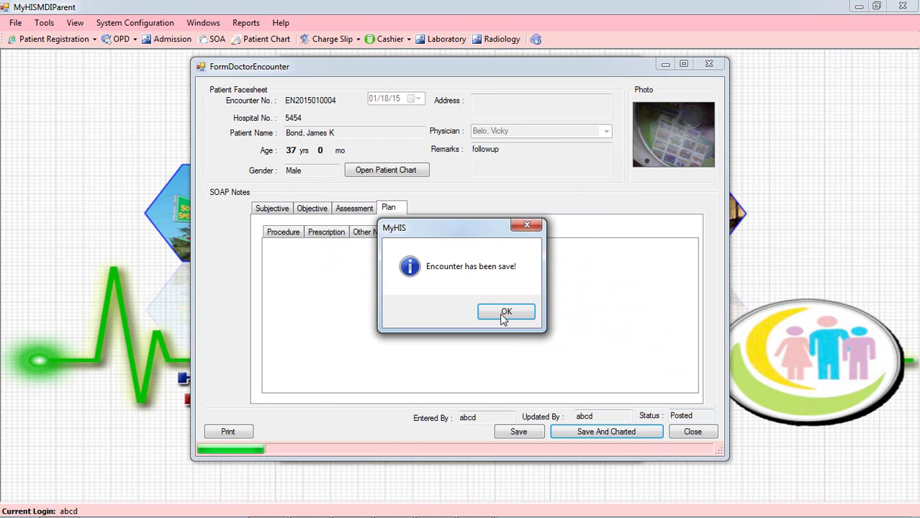
click(504, 317)
- Post the doctor's consultation charge slip with an amount of 500, and close the encounter and the physician worklist
click(450, 283)
drag(450, 285, 329, 284)
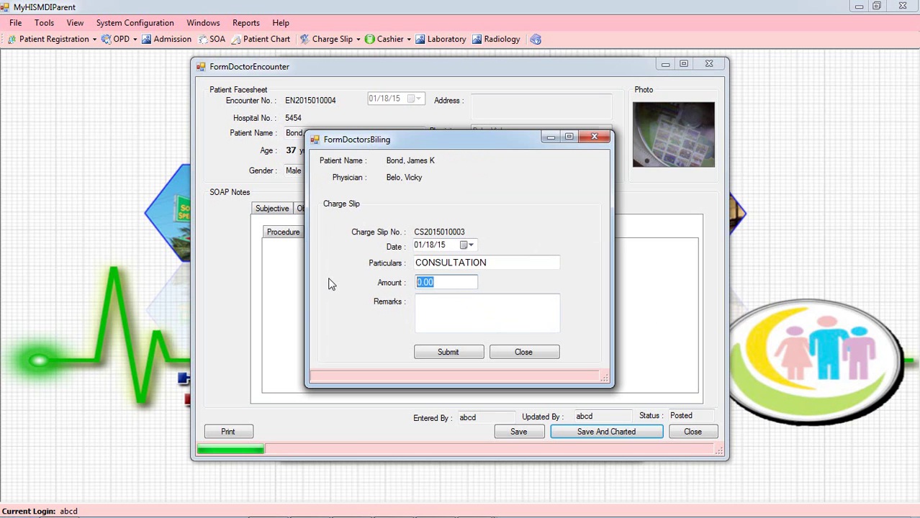
text(500)
key(Tab)
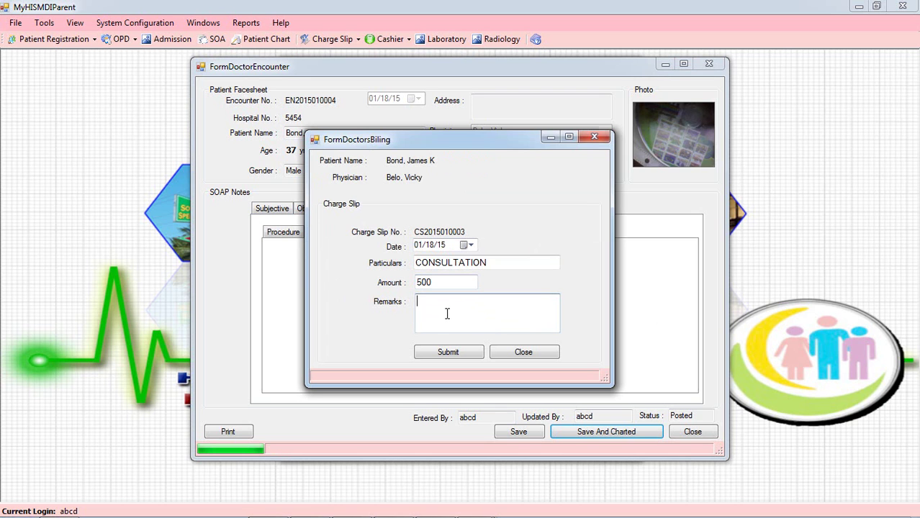
click(448, 356)
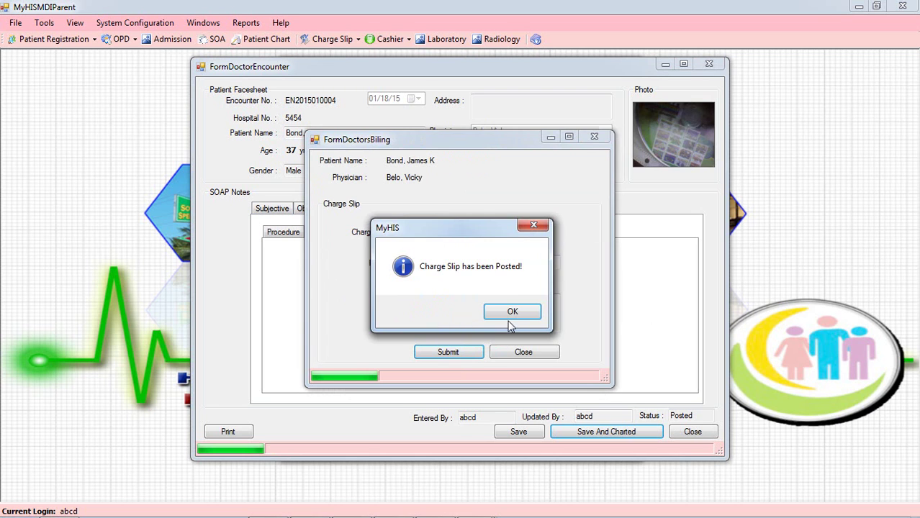
click(513, 315)
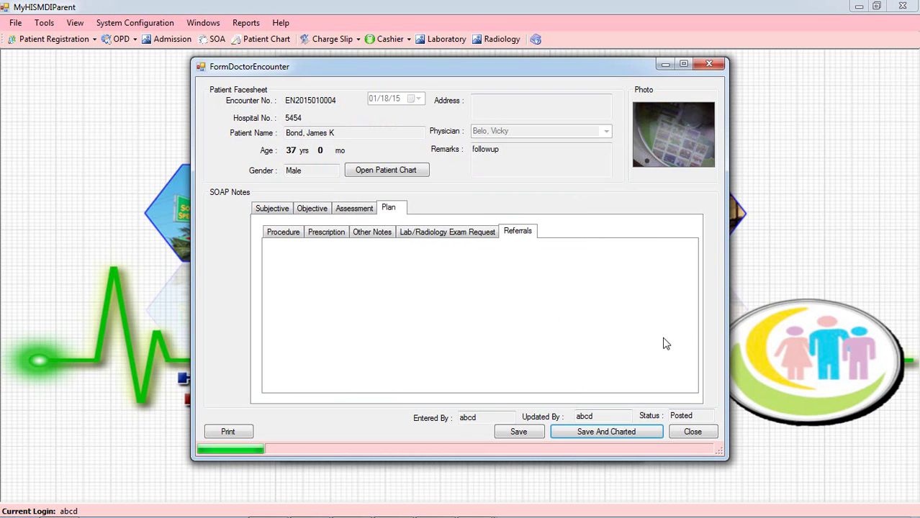
click(693, 432)
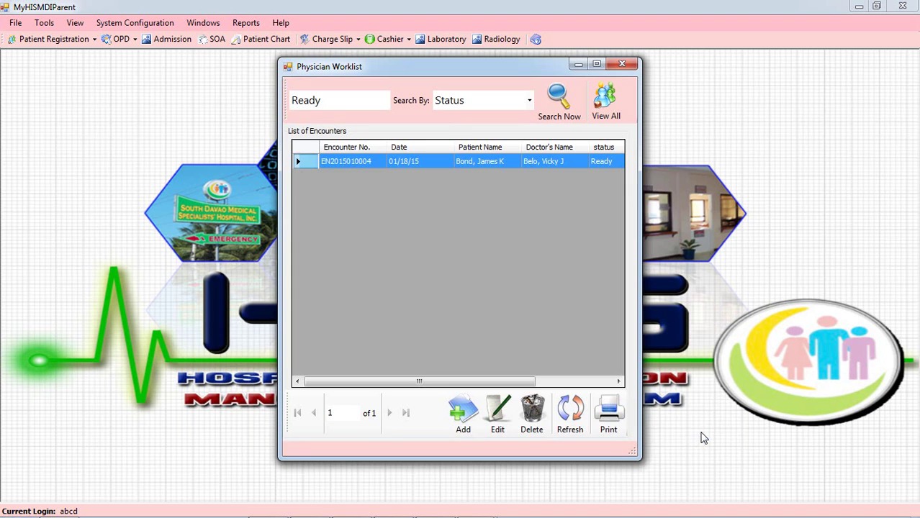
click(622, 65)
- Start a new cashier payment and open its patient lookup
click(332, 42)
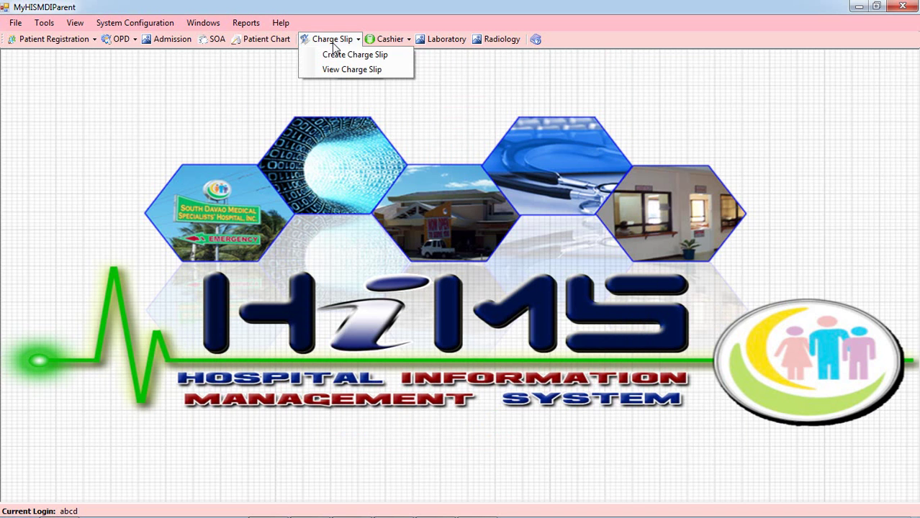
click(358, 42)
click(387, 42)
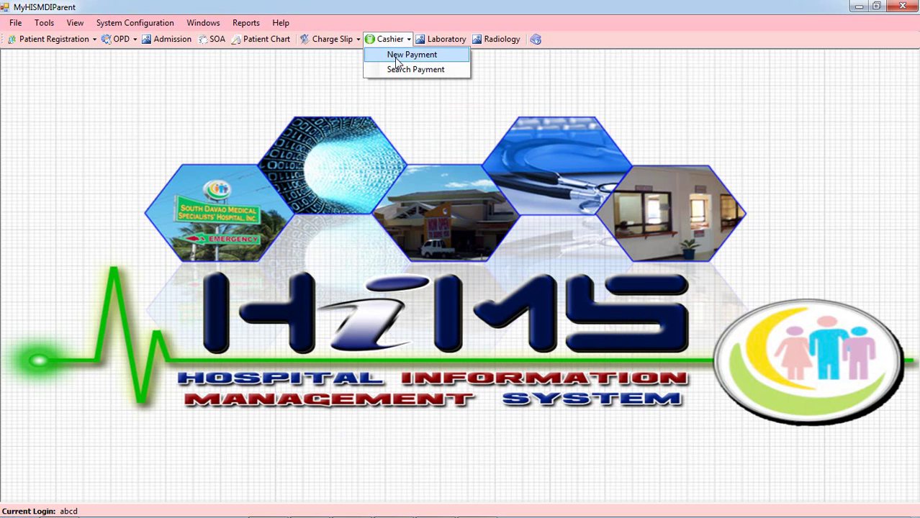
click(396, 58)
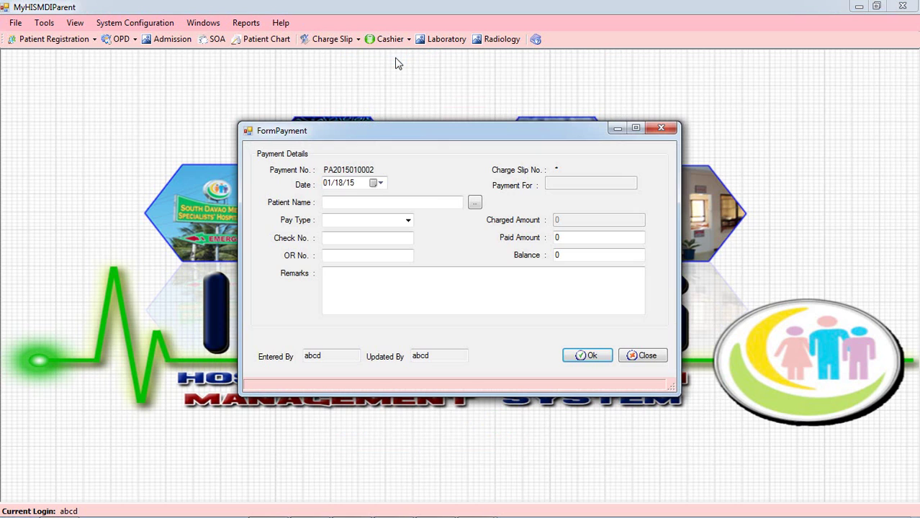
click(475, 204)
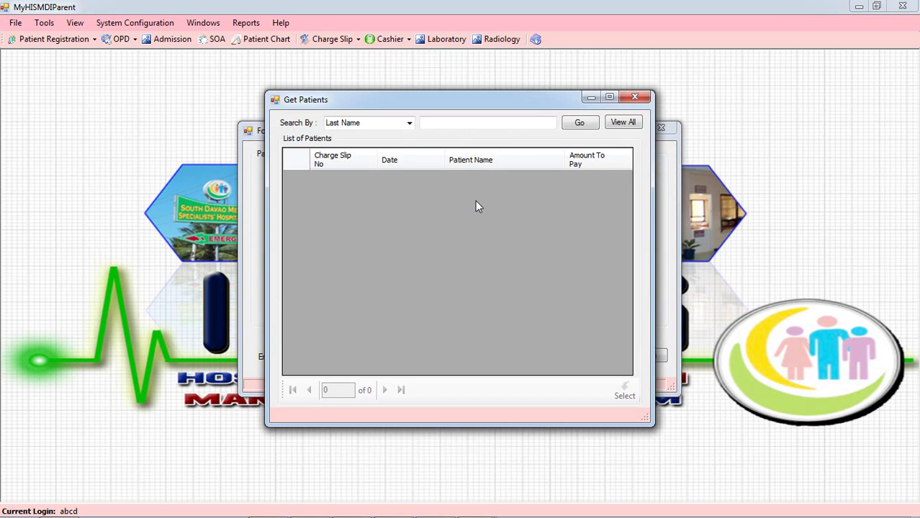
- Try to find the charge slip by searching for the patient's last name
click(495, 123)
text(lore)
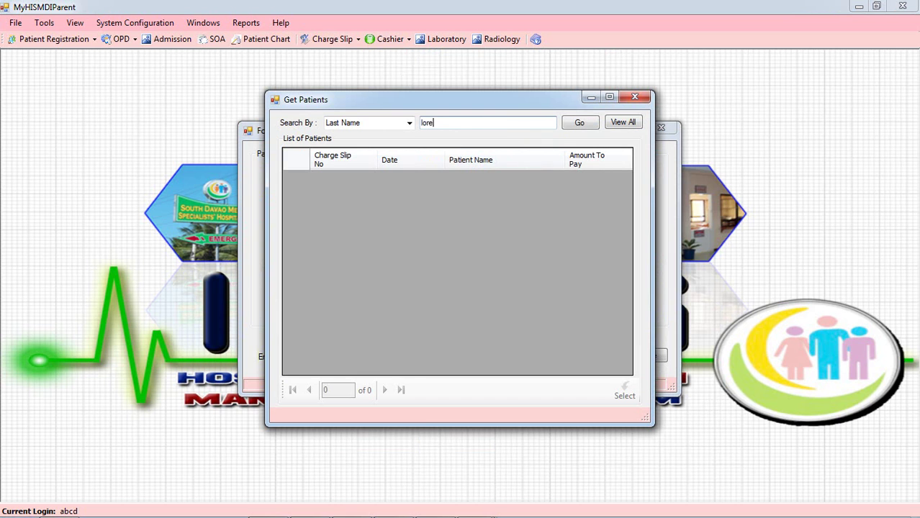
key(BackSpace)
key(BackSpace)
click(581, 125)
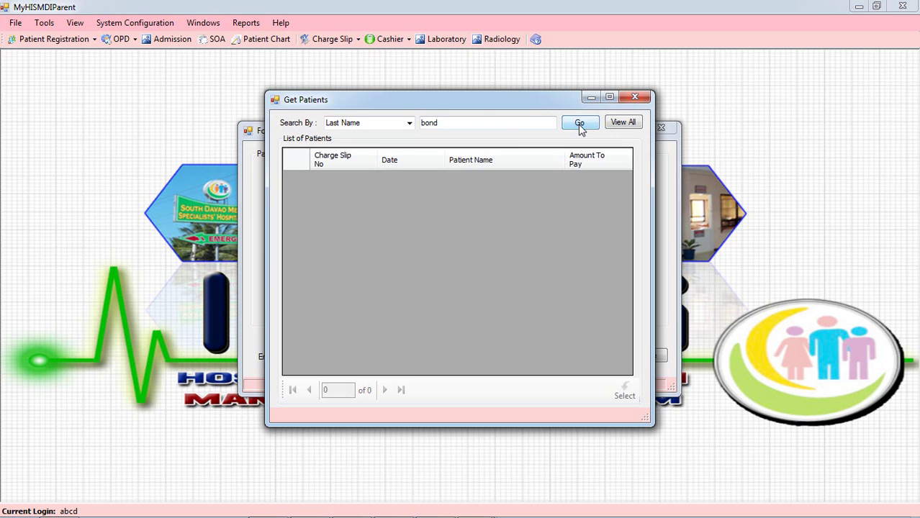
click(410, 123)
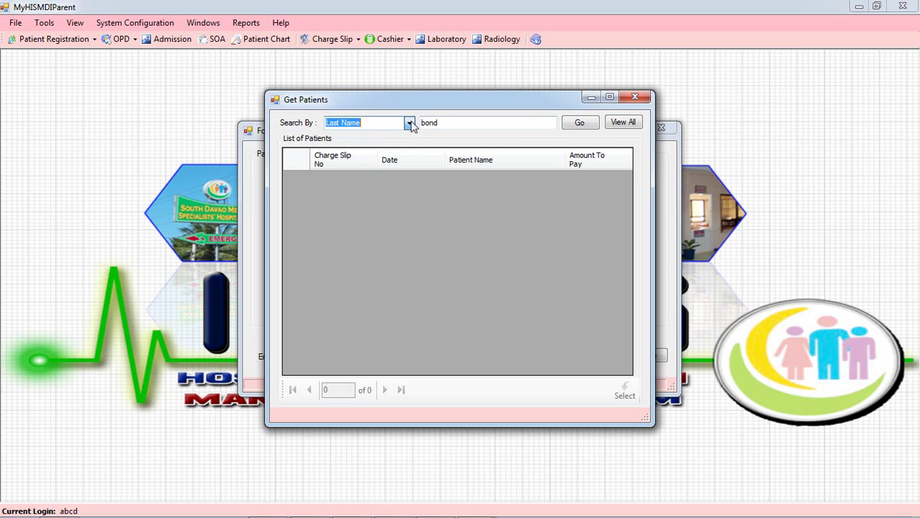
- Load the patient's 01/18/15 consultation charge slip from the full list and set the pay type to Cash
click(623, 122)
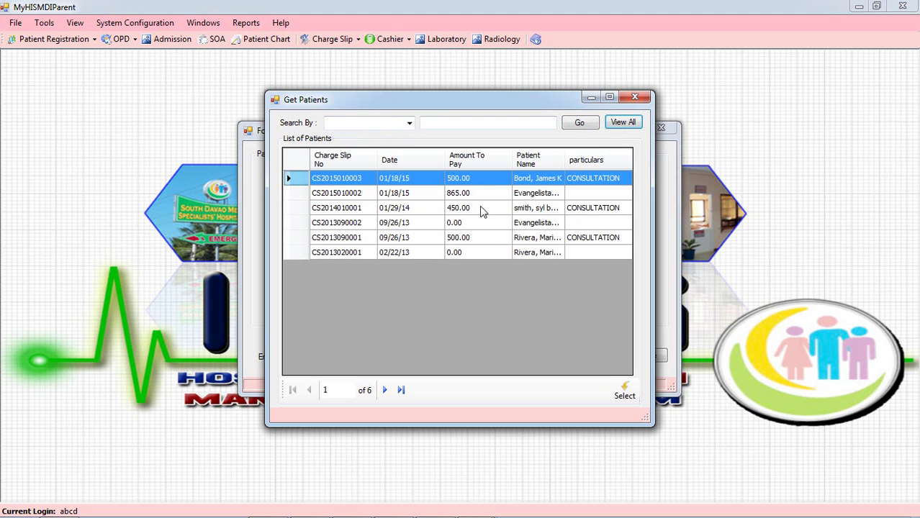
double_click(479, 180)
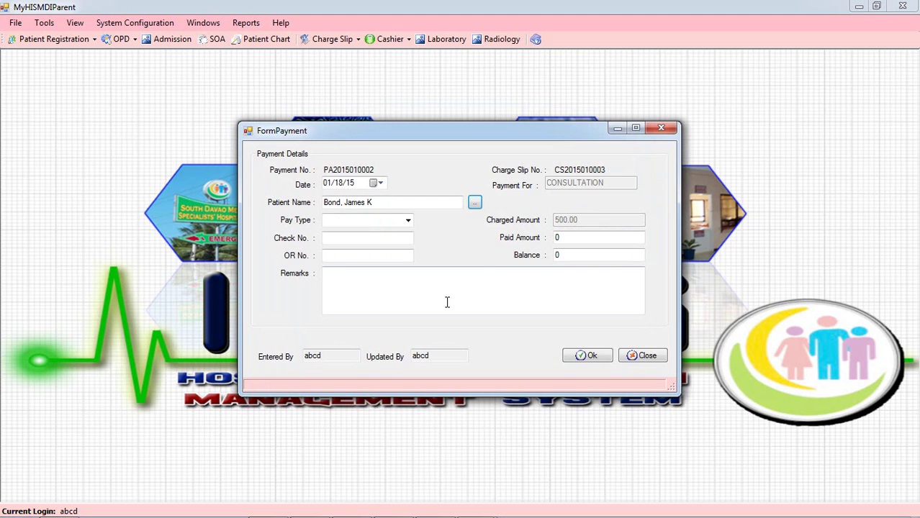
click(407, 220)
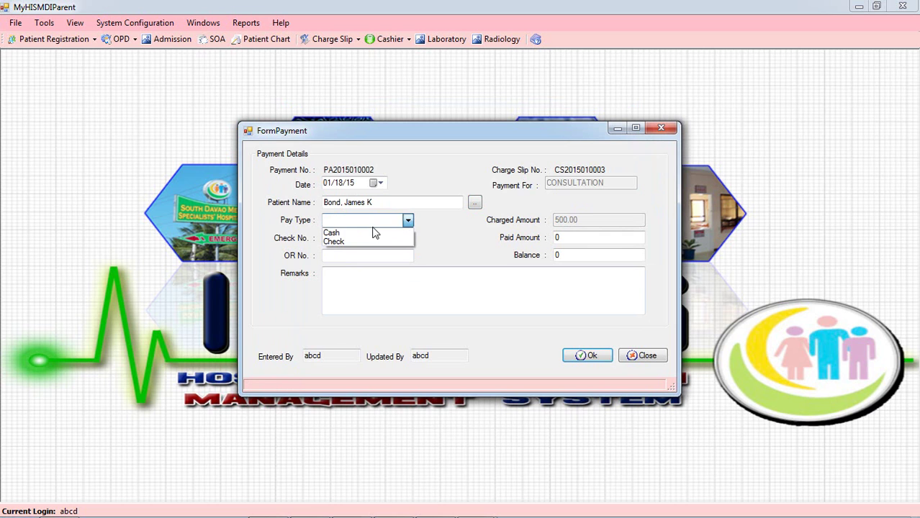
click(351, 233)
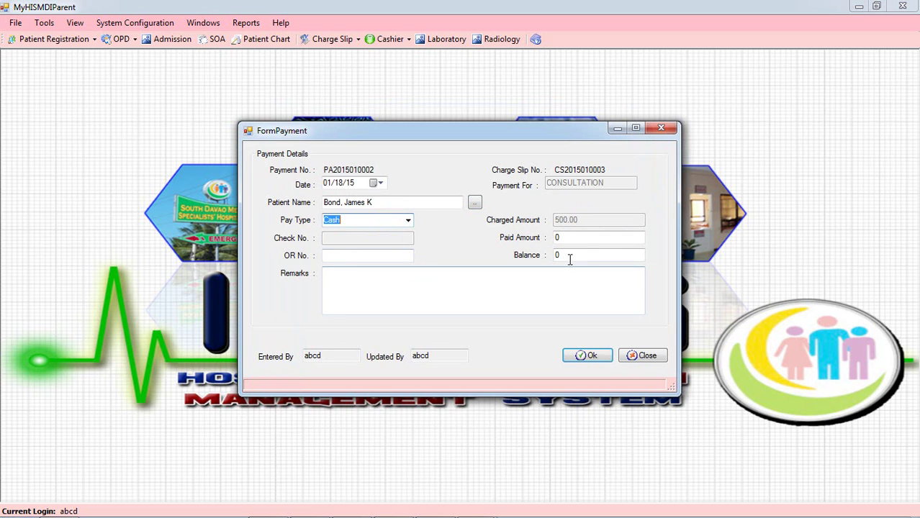
- Enter a paid amount of 500 and OR number 2211, save the payment, and close its form
click(592, 237)
text(500)
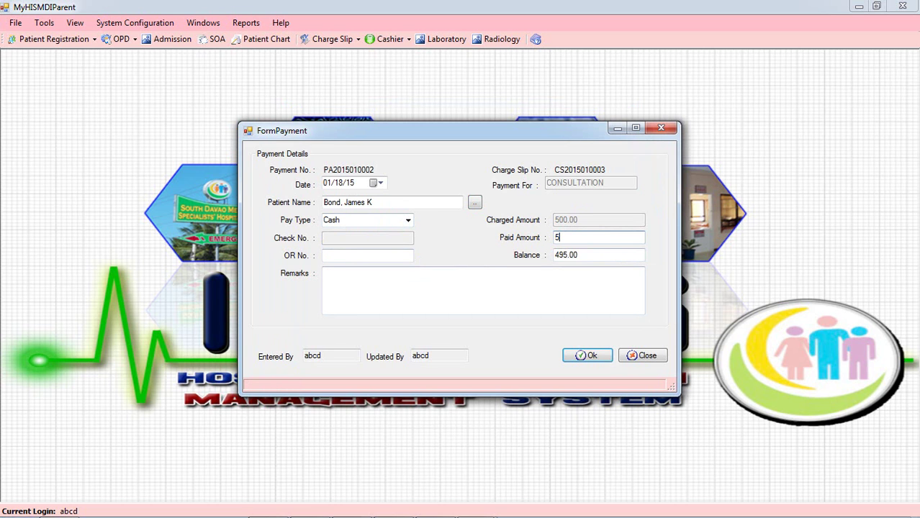
click(357, 257)
text(2211)
click(386, 299)
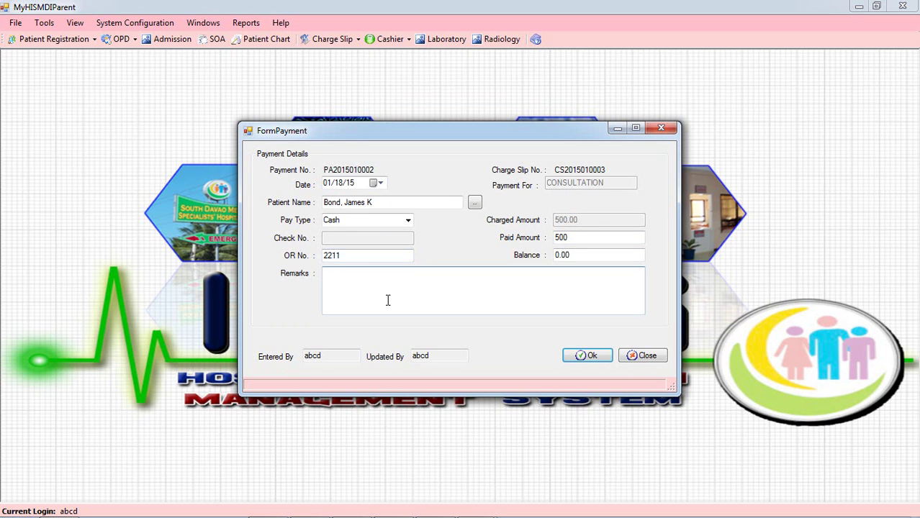
click(589, 358)
click(509, 313)
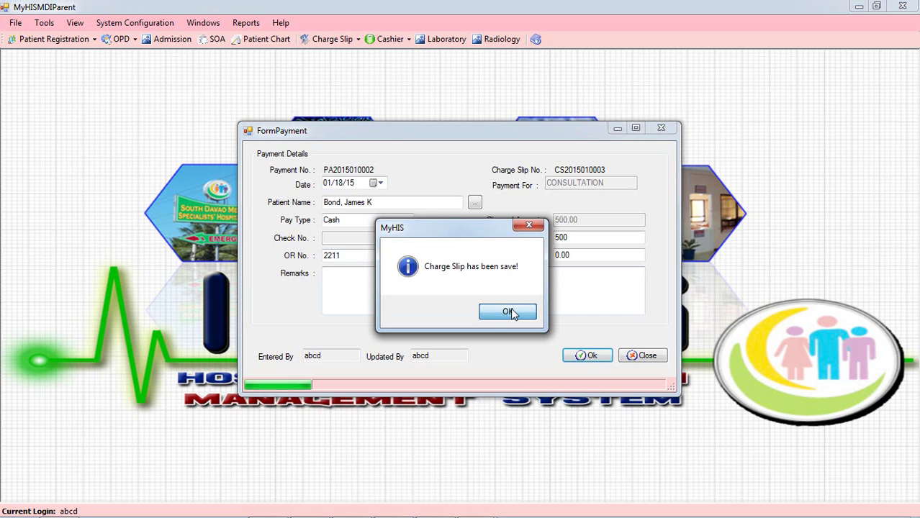
click(638, 358)
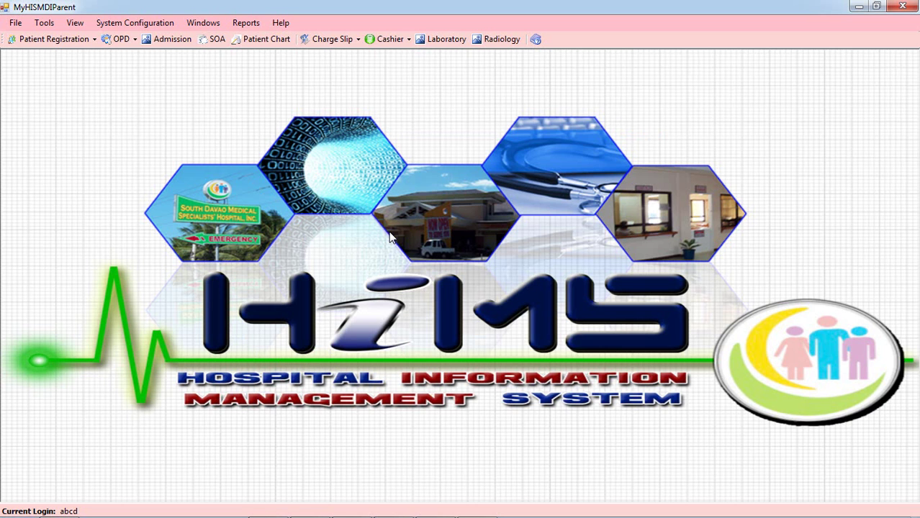
- Open the patient chart and load the patient's clinical history by searching for the last name
click(266, 43)
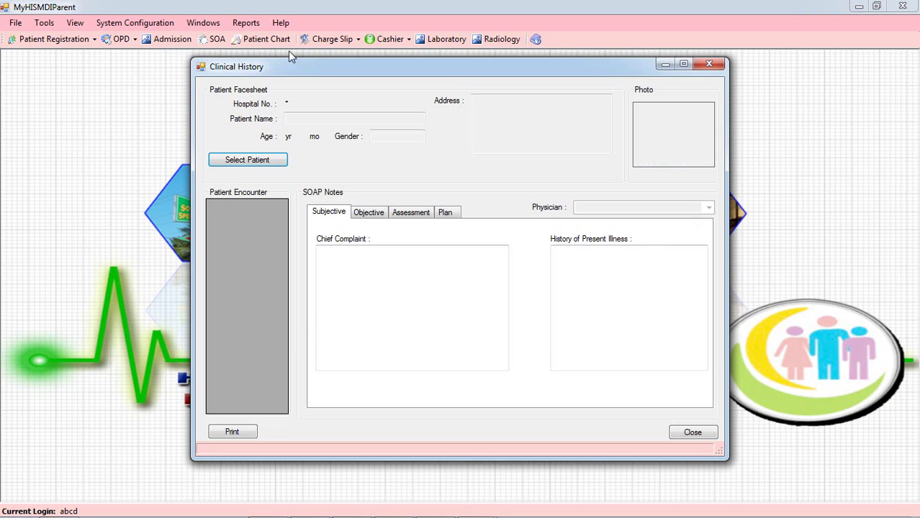
click(236, 161)
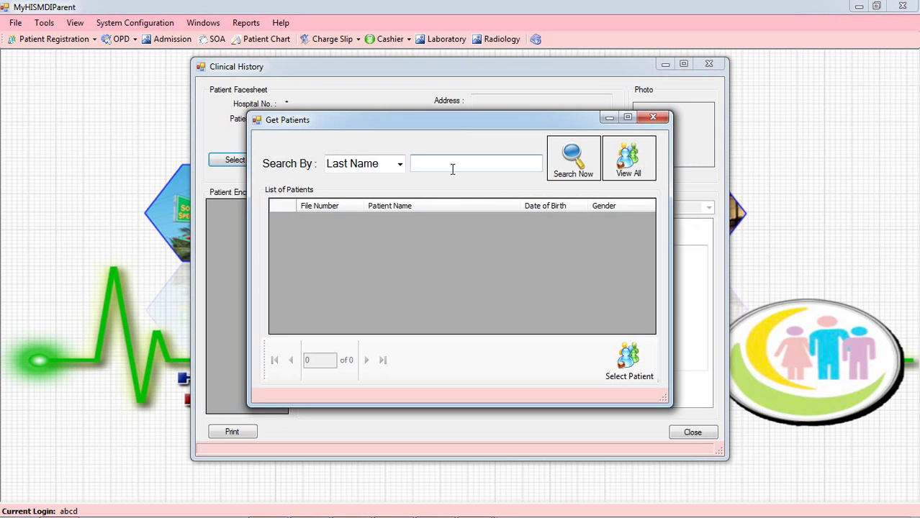
text(bond)
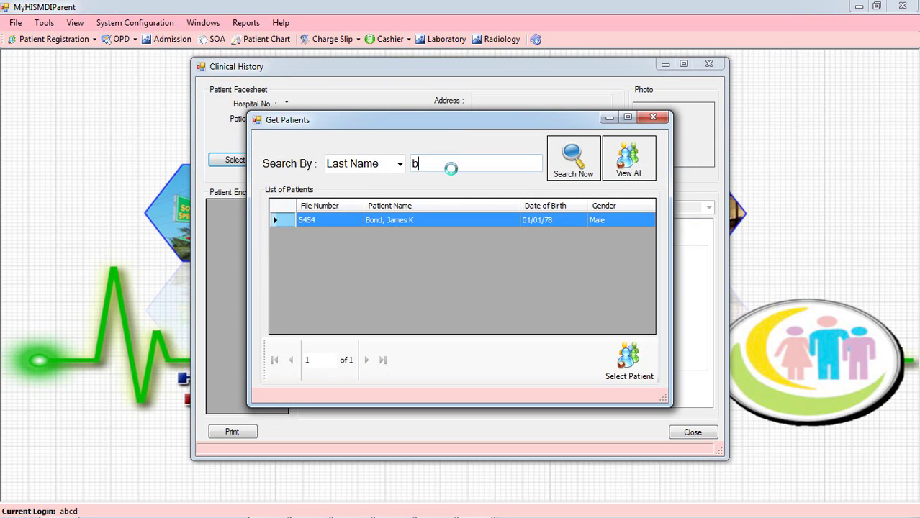
double_click(404, 223)
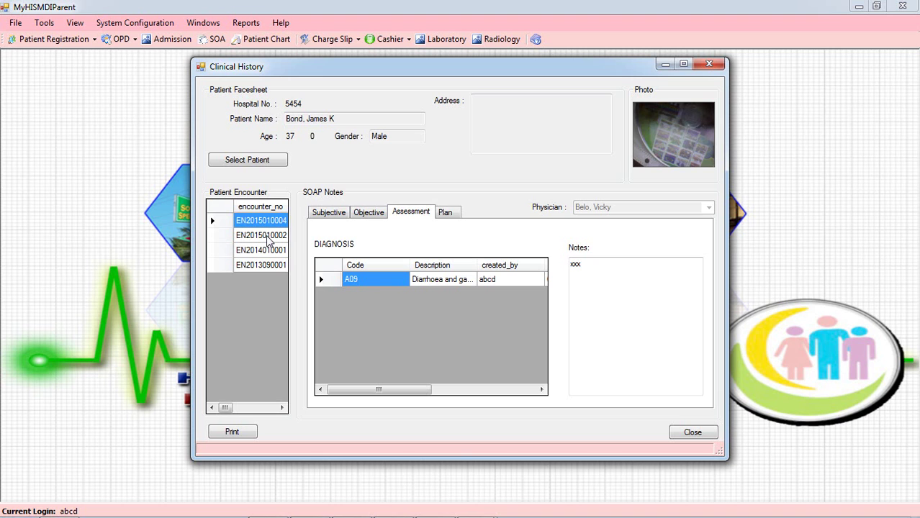
- Compare the chief complaint and history of present illness across all of the patient's encounters
click(326, 215)
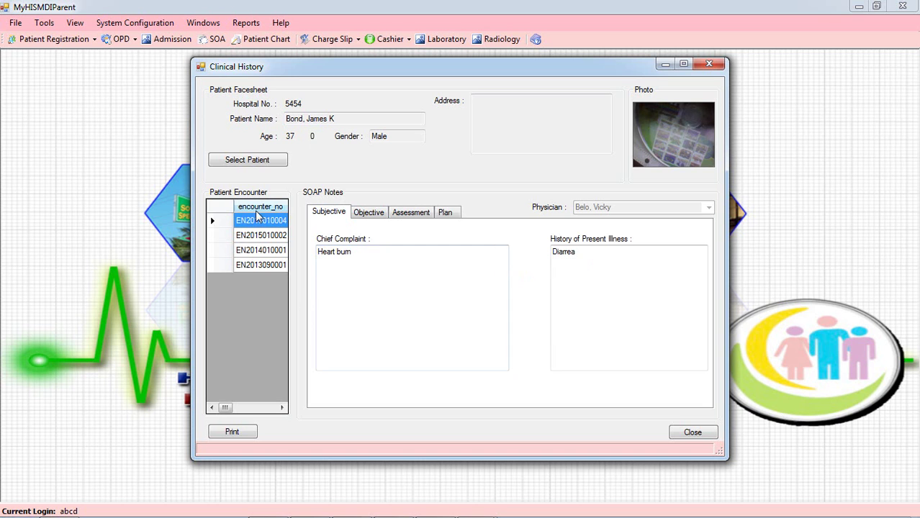
click(253, 265)
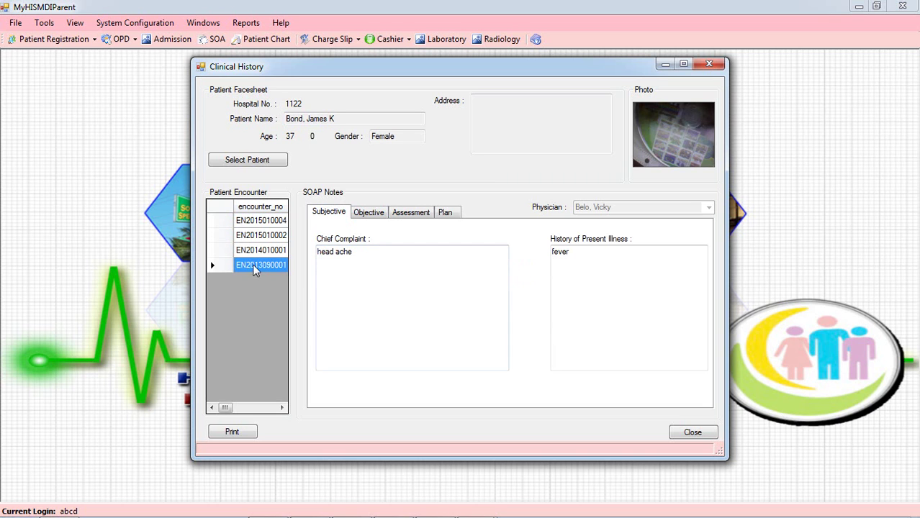
click(254, 250)
click(255, 236)
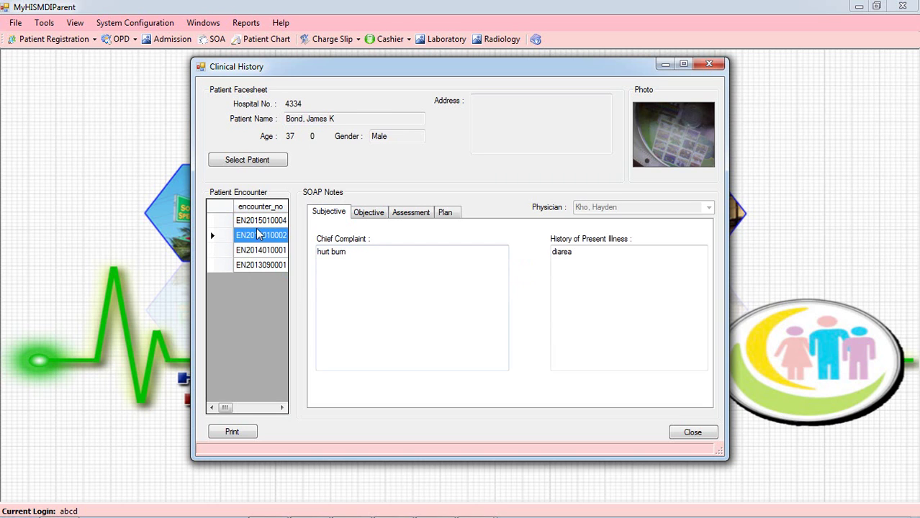
click(258, 221)
click(255, 265)
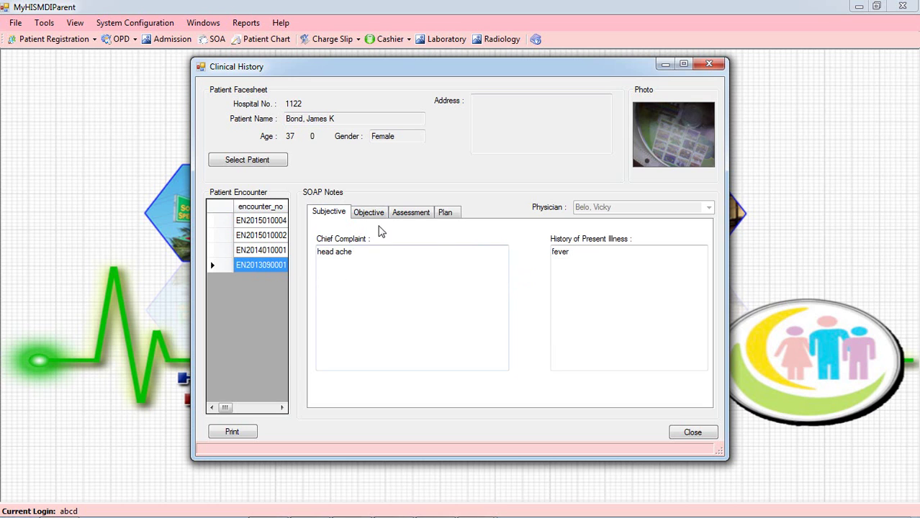
drag(262, 265, 262, 252)
click(262, 236)
click(262, 220)
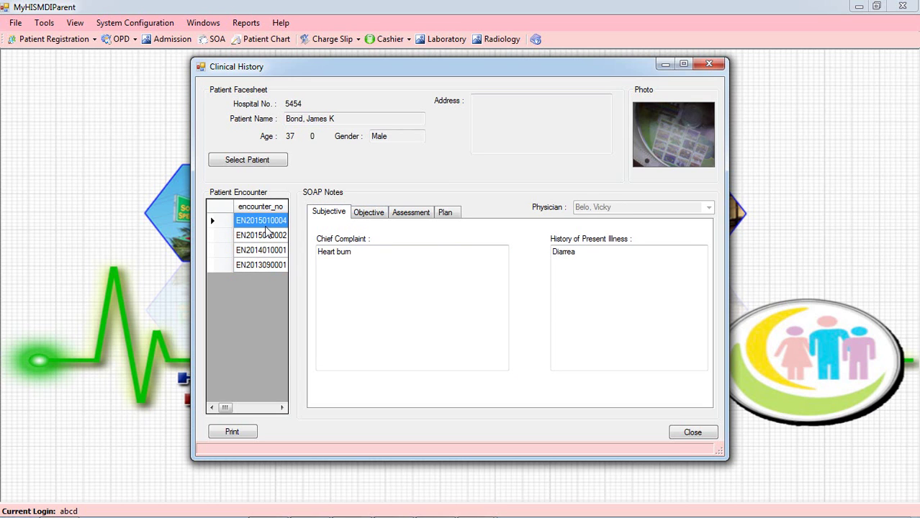
- Review the objective, assessment and plan notes of the patient's most recent encounter
click(369, 213)
click(413, 212)
click(446, 212)
click(416, 213)
click(368, 211)
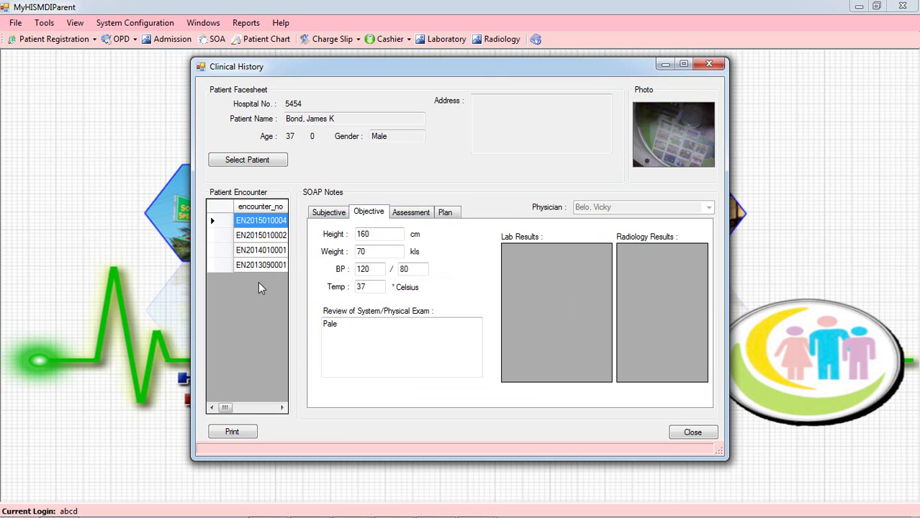
- Examine the objective, assessment and plan notes of the 2013 encounter and the assessment and subjective notes of the 2014 encounter
click(259, 265)
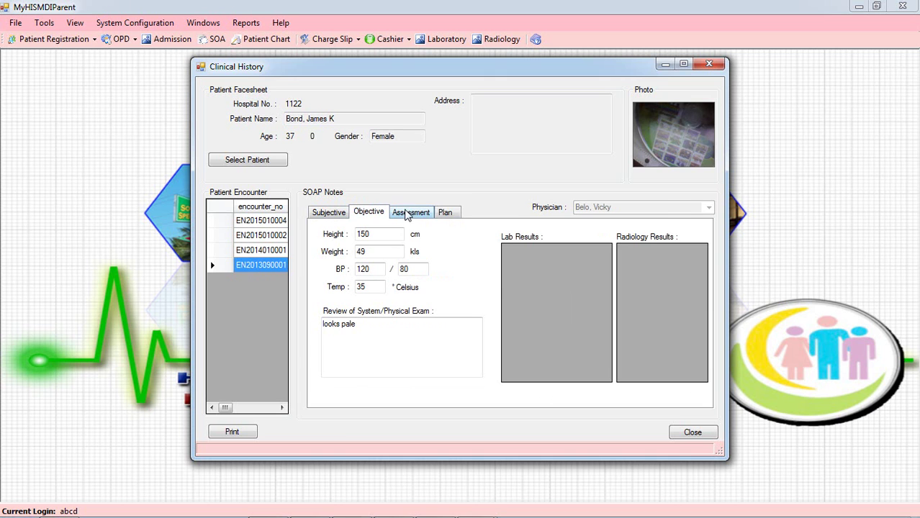
click(424, 214)
click(444, 213)
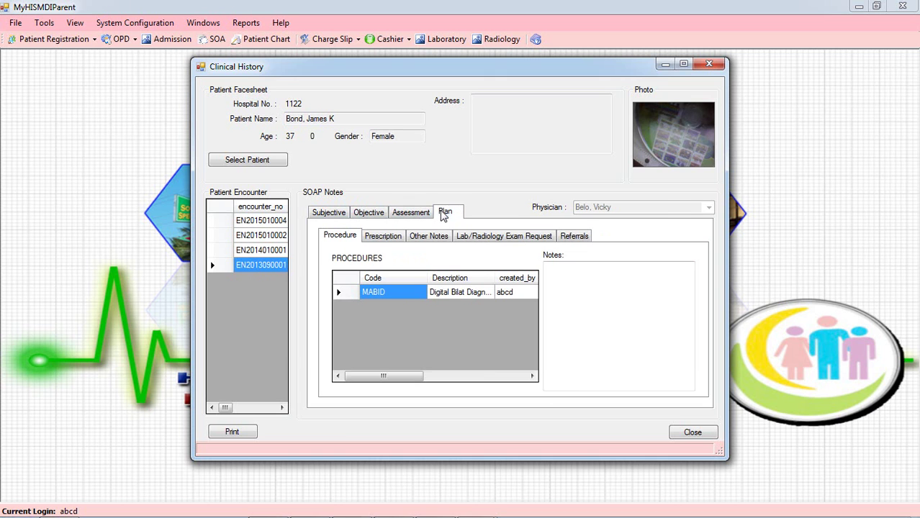
click(260, 250)
click(408, 213)
click(329, 216)
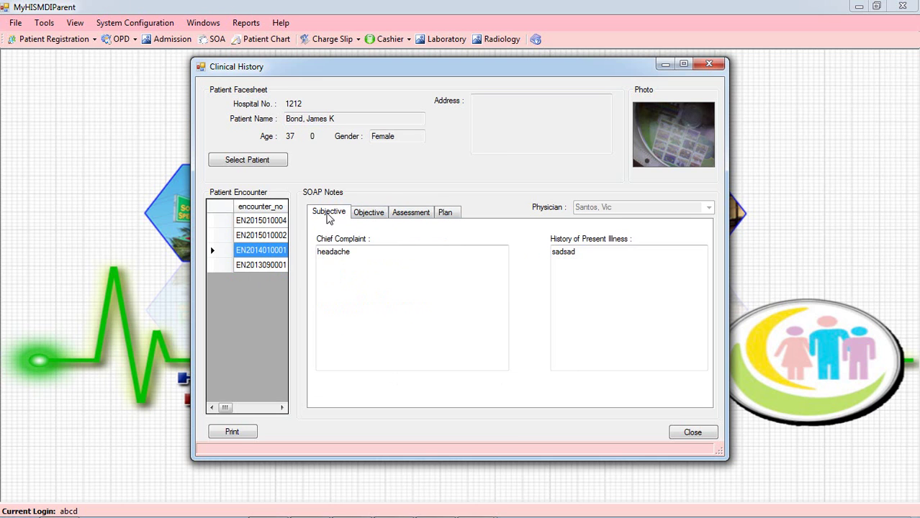
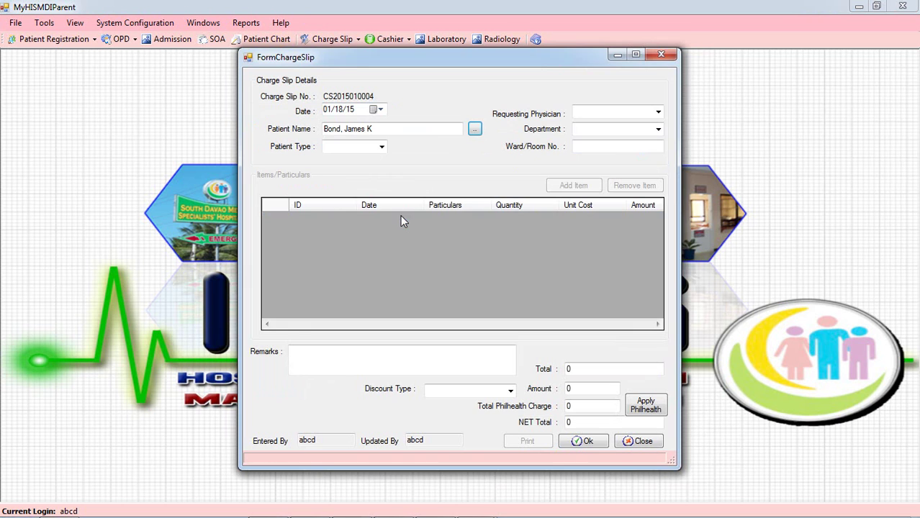
- Set the charge slip's patient type to Out Patient and choose the requesting physician
click(382, 147)
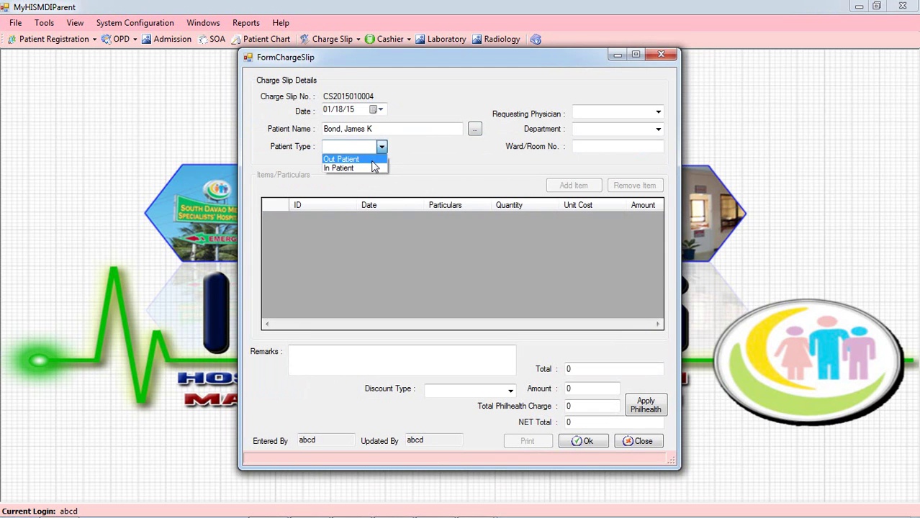
click(341, 159)
click(654, 114)
click(656, 114)
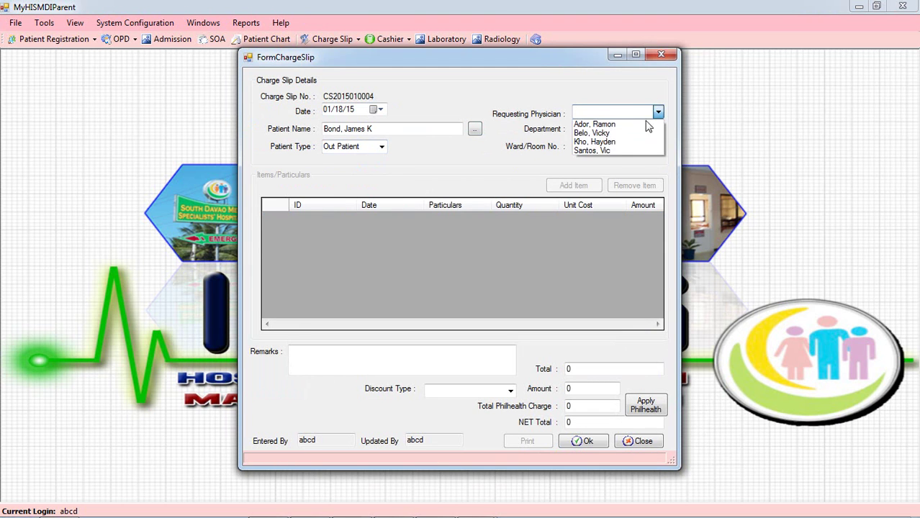
click(609, 139)
- Set the charge slip's department to Laboratory and ward/room number to 2, and save the slip
click(658, 130)
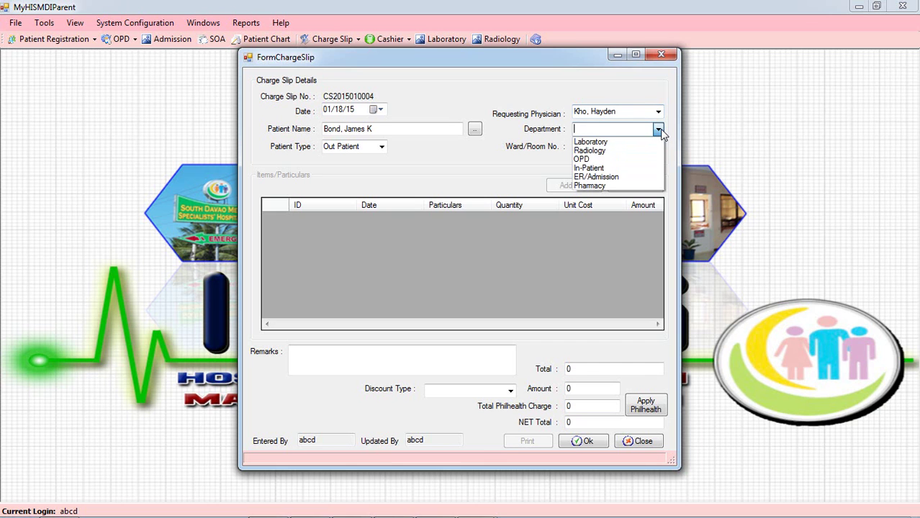
click(619, 142)
click(615, 146)
text(2)
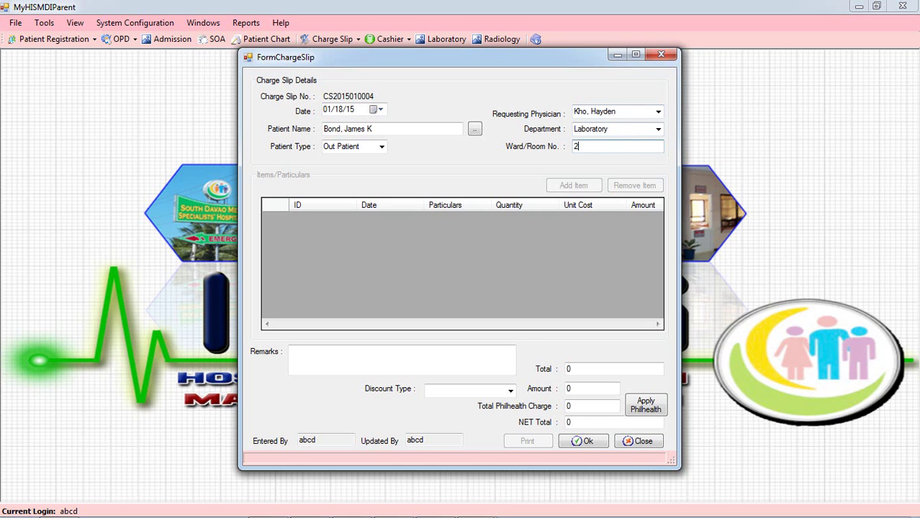
click(580, 442)
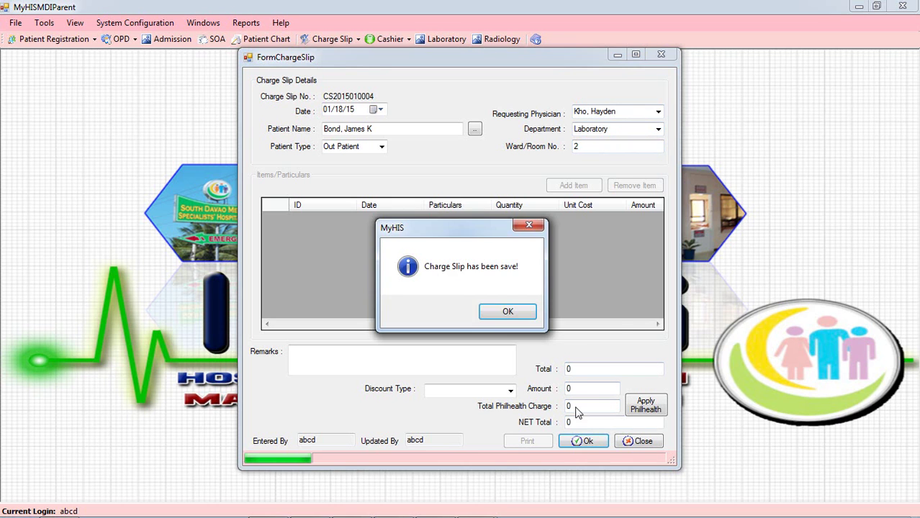
click(530, 311)
- Add a CBC item with quantity 1 to the charge slip and save it
click(567, 185)
click(524, 238)
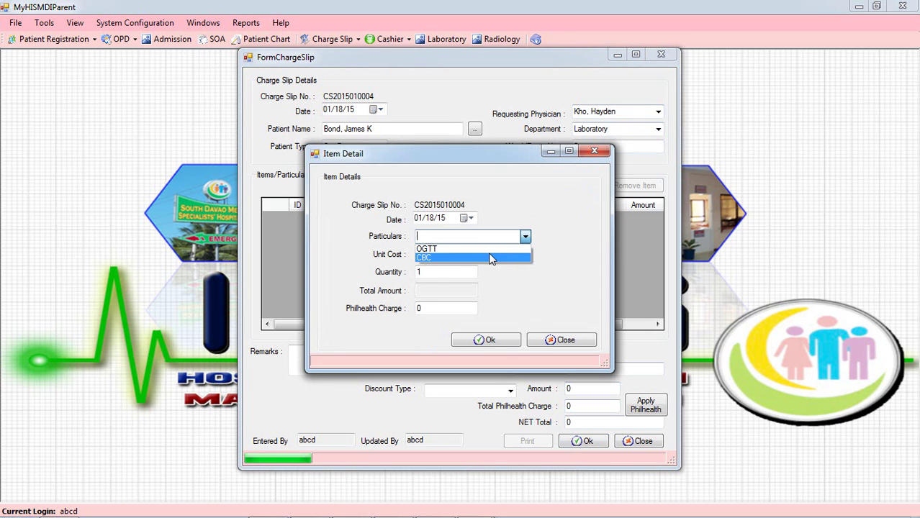
click(490, 258)
click(444, 270)
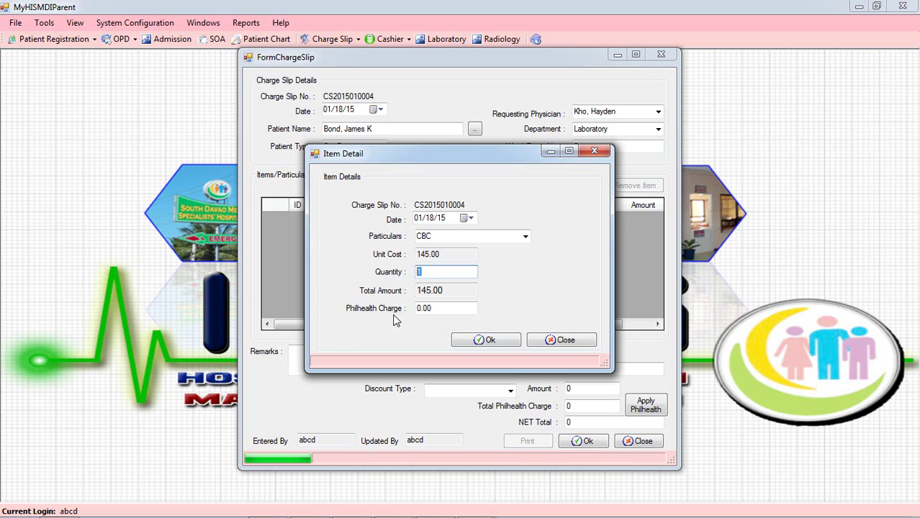
click(489, 341)
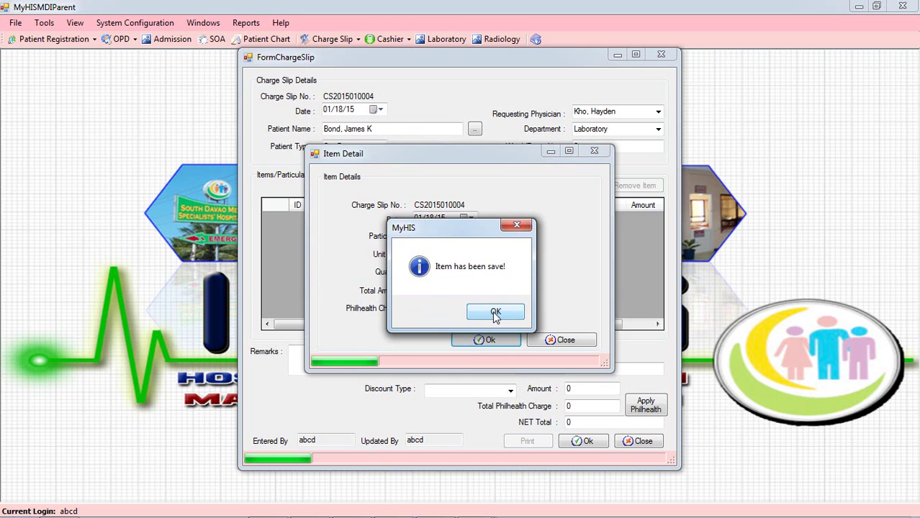
click(489, 311)
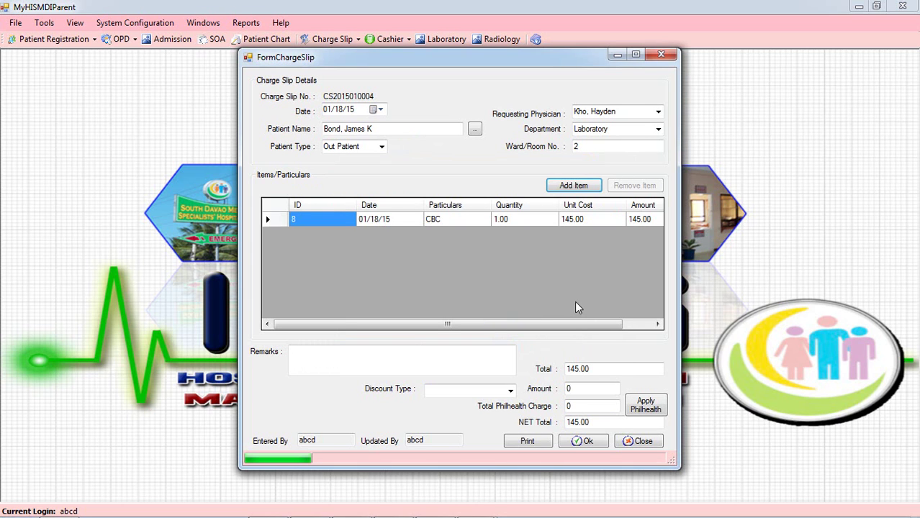
- Add an OGTT item with quantity 1 to the charge slip and save it
click(587, 188)
click(525, 236)
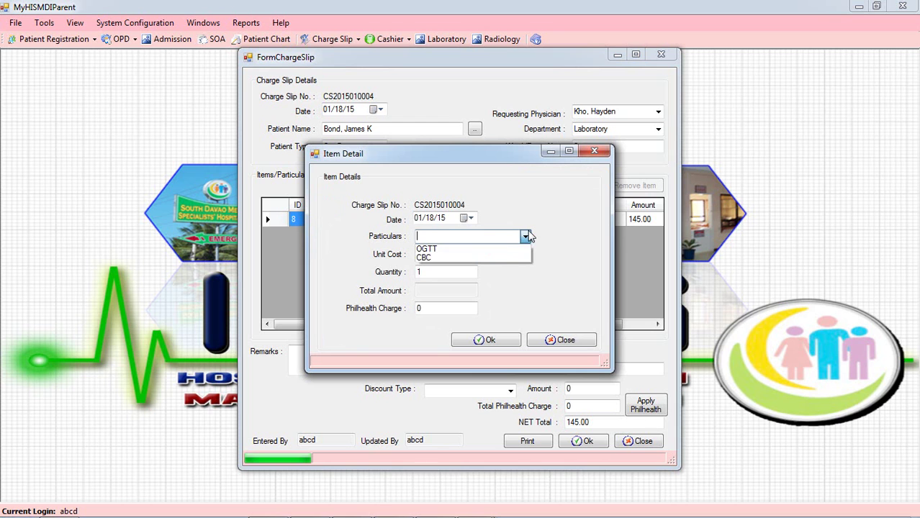
click(489, 249)
click(471, 347)
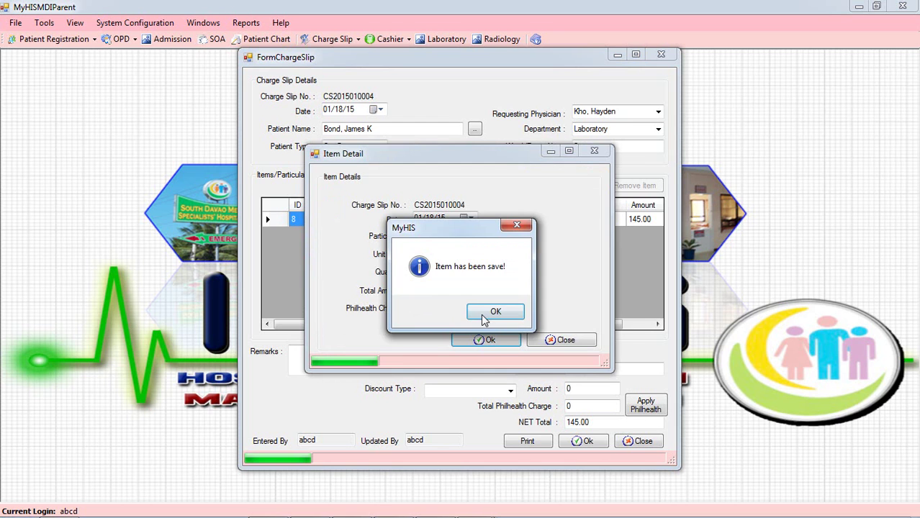
click(494, 314)
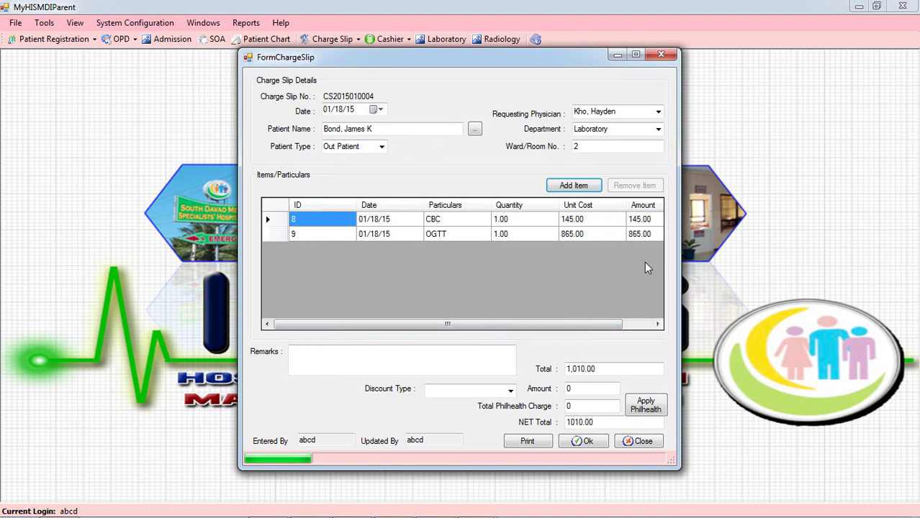
- Apply the Senior Citizen discount to the charge slip total, then save and close the slip
click(643, 219)
click(634, 371)
drag(596, 369, 519, 369)
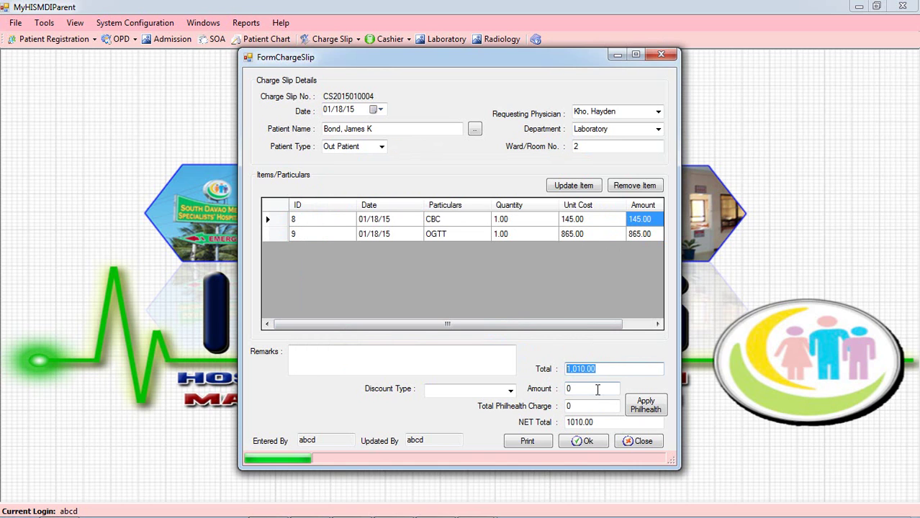
click(512, 389)
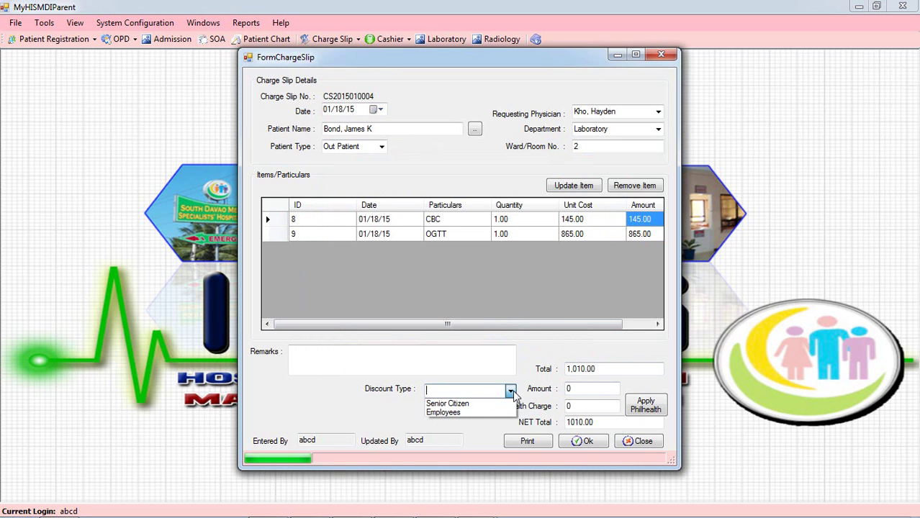
click(474, 405)
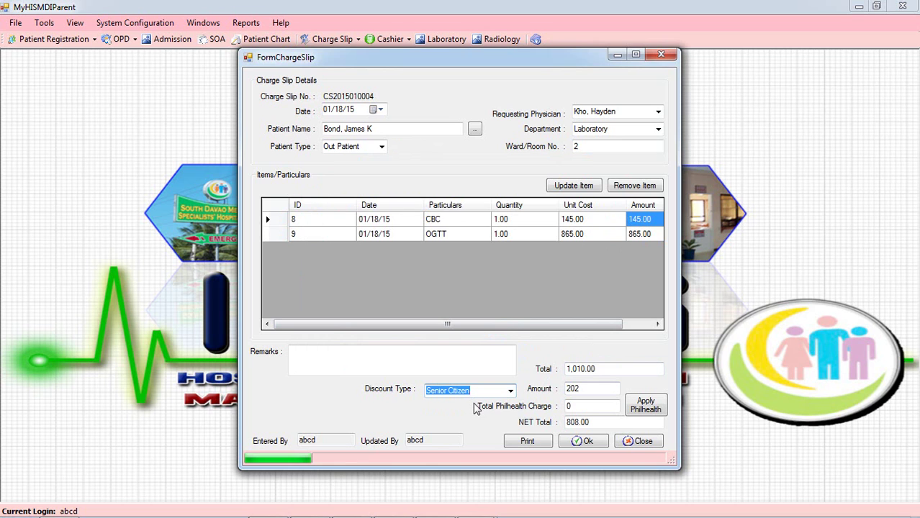
click(585, 446)
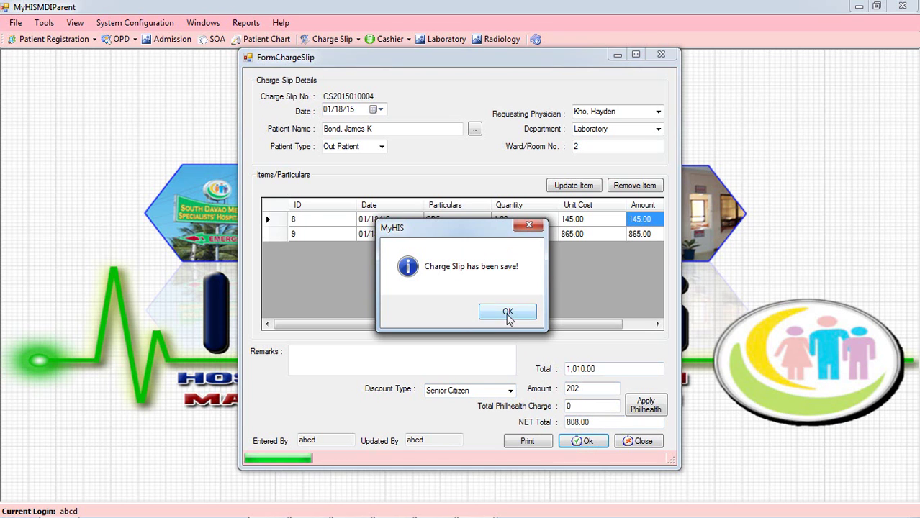
click(507, 315)
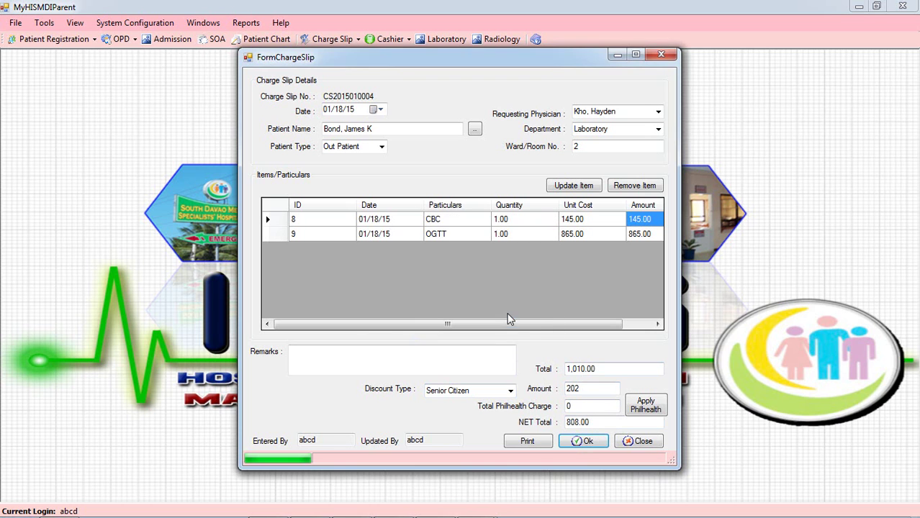
click(661, 55)
- Start a new cashier payment and load the patient's unpaid laboratory charge slip from the full list
click(390, 40)
click(399, 56)
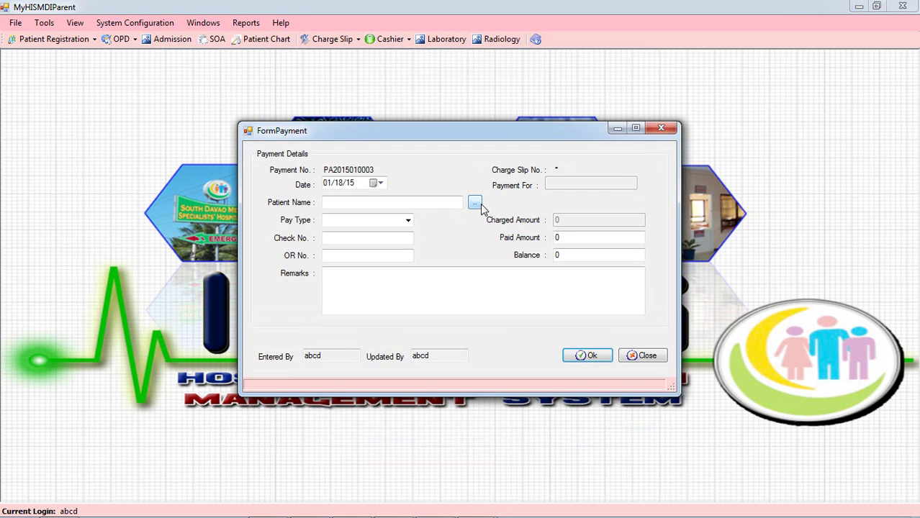
click(475, 204)
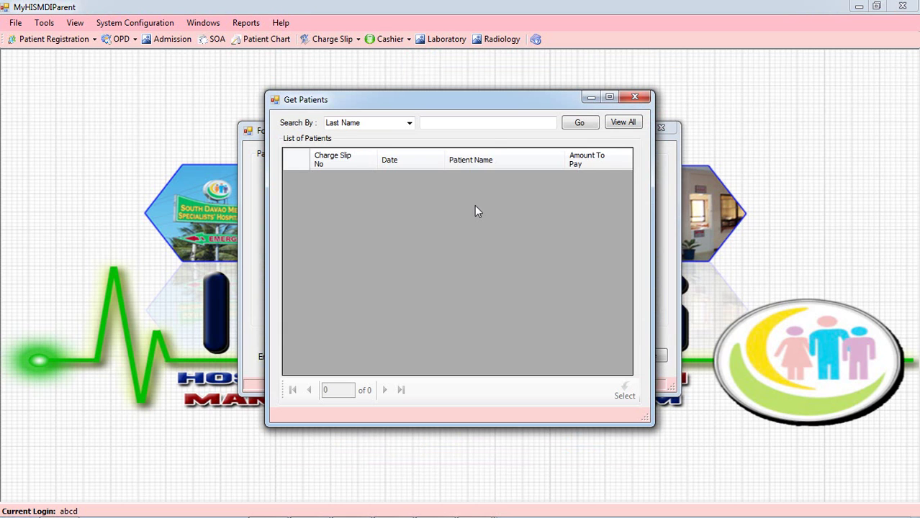
click(624, 123)
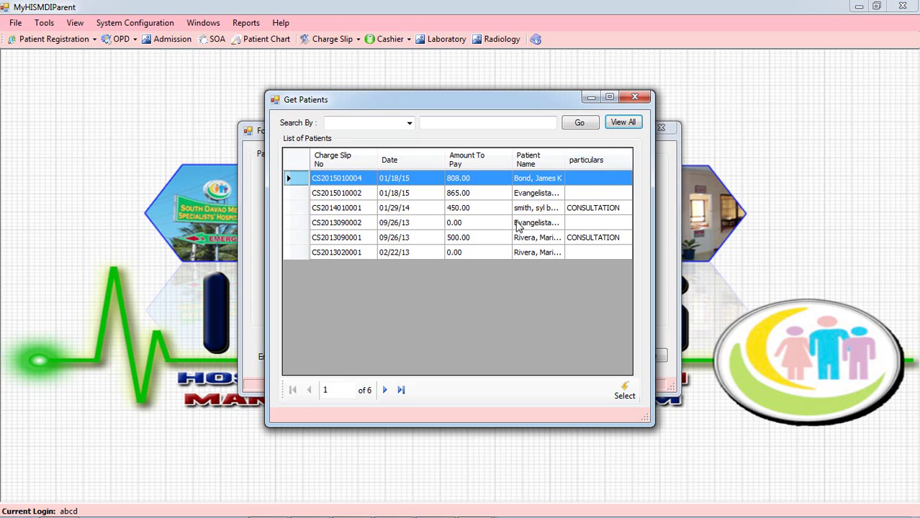
double_click(469, 182)
- Set the payment's pay type to Cash, the OR number to 221 and the remarks to "xxx"
click(406, 223)
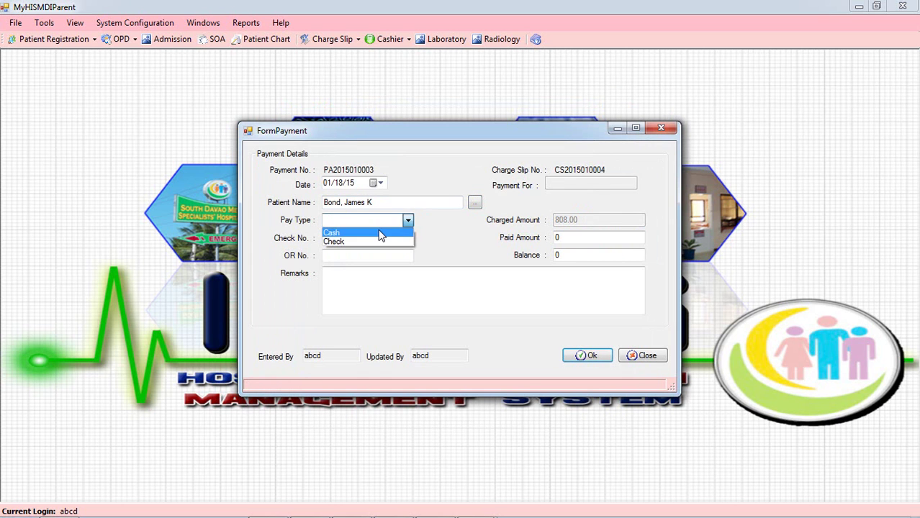
click(381, 234)
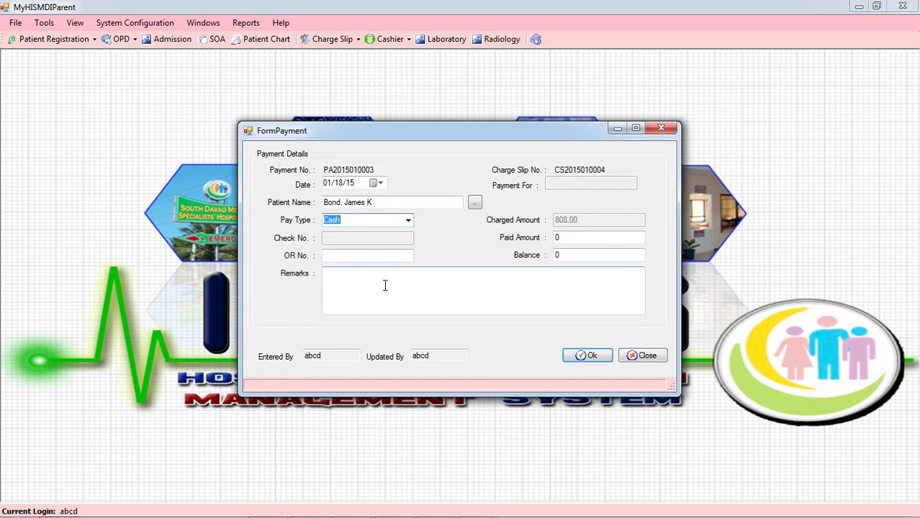
click(373, 256)
text(221)
click(380, 300)
text(xx)
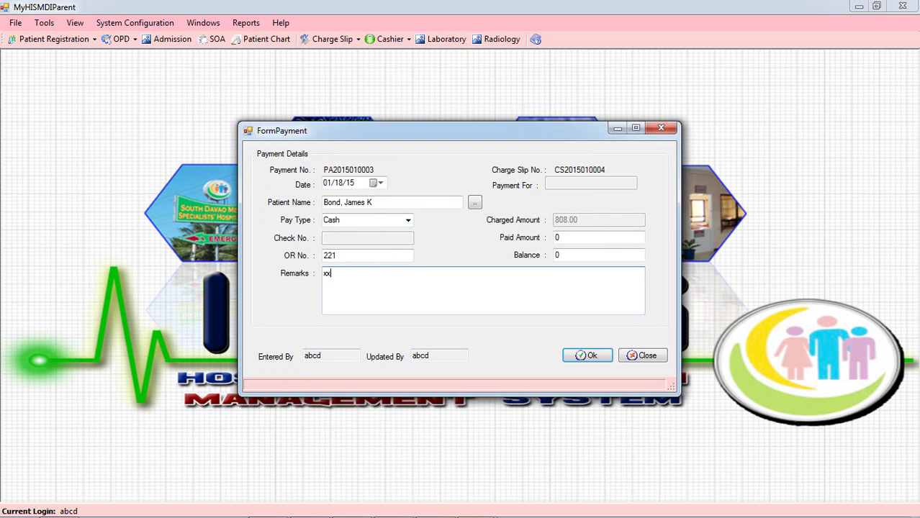
text(x)
- Enter 808 as the paid amount, then save the payment and close the form
click(585, 238)
double_click(571, 238)
text(808)
click(586, 356)
click(514, 313)
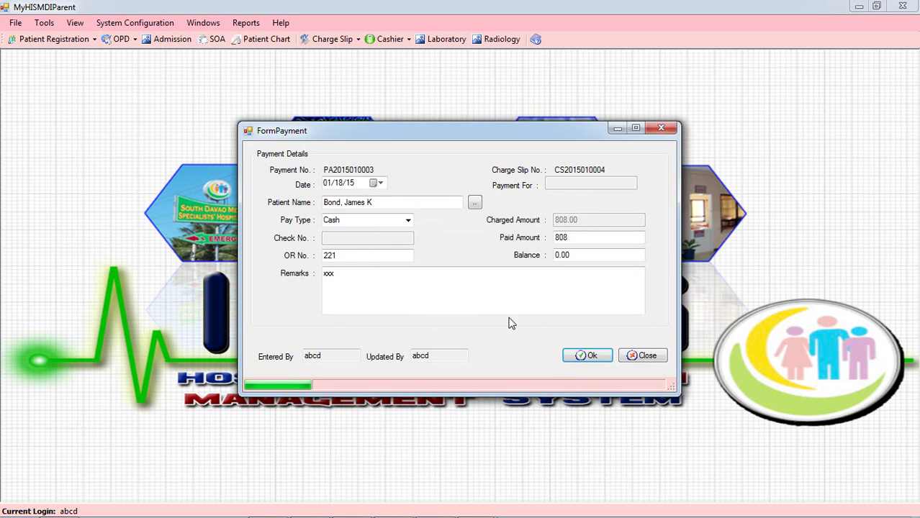
click(662, 129)
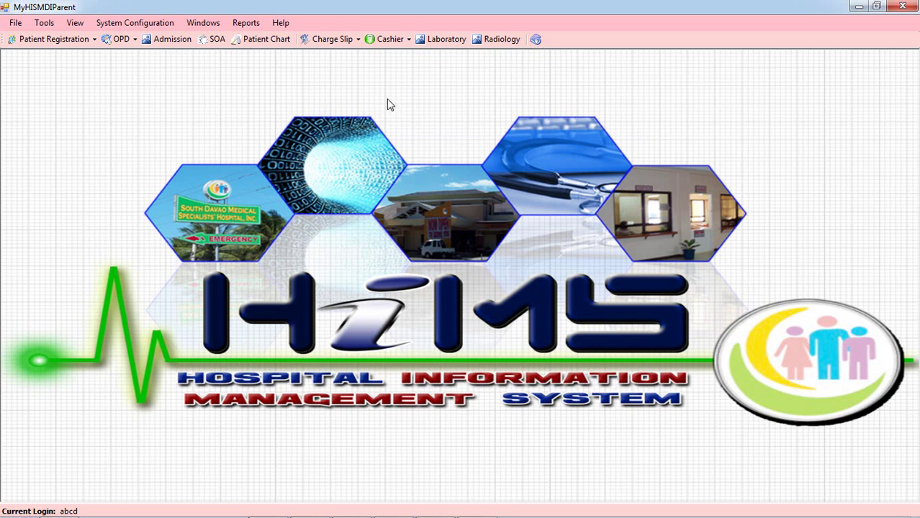
- Open the hospital's room rates and examine the details and daily rates of the Male Ward and Female Ward beds
click(44, 24)
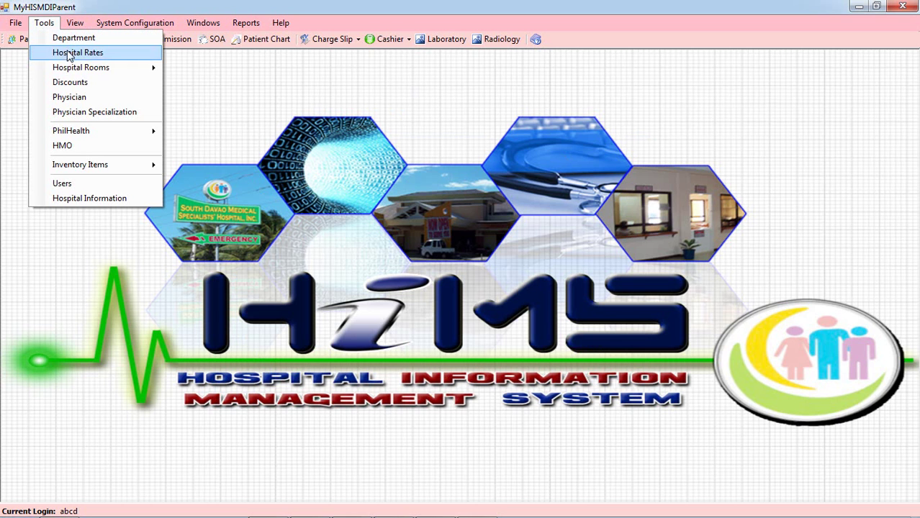
mouse_move(72, 72)
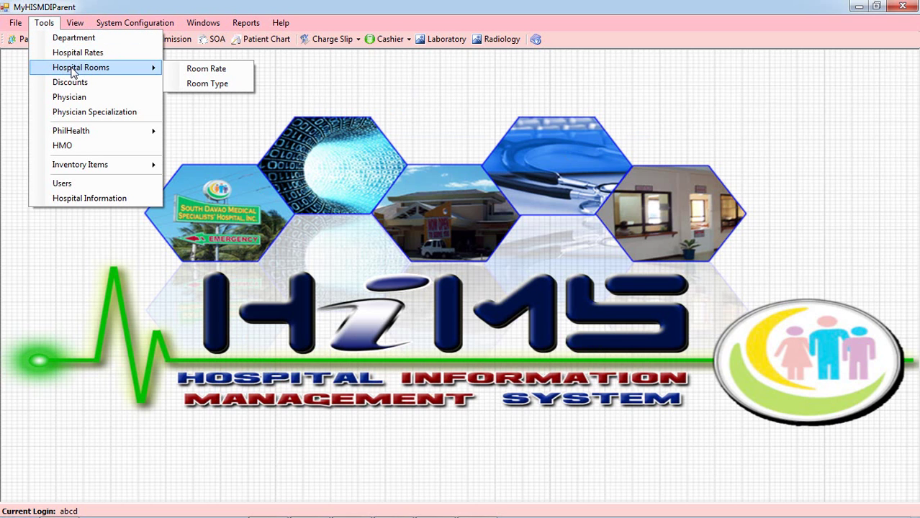
click(208, 69)
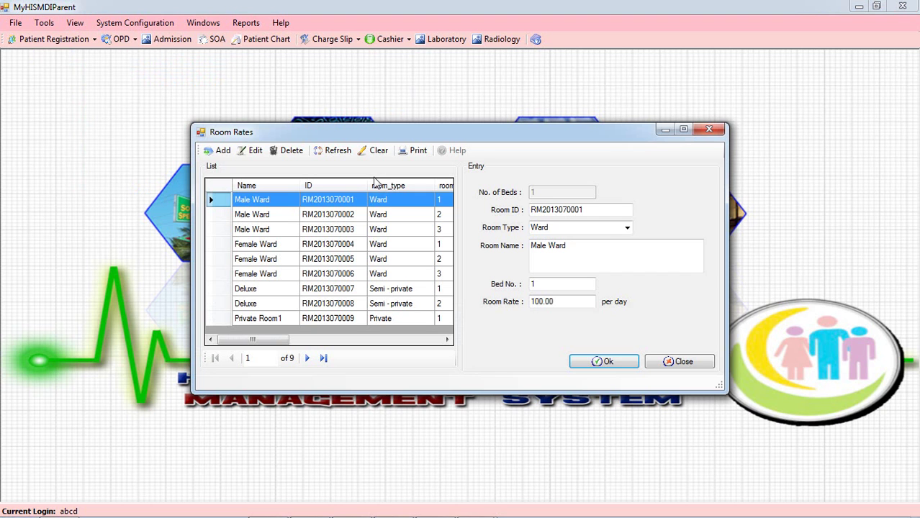
click(290, 216)
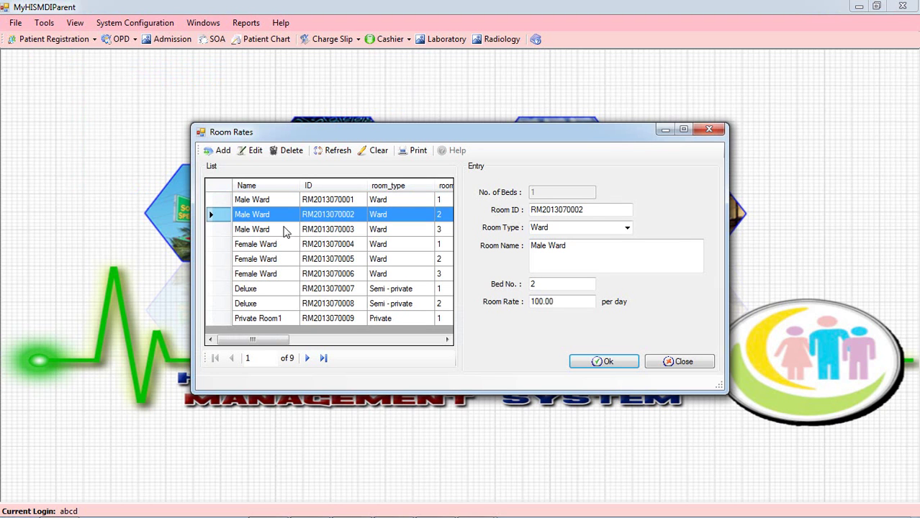
click(286, 231)
click(268, 246)
click(554, 297)
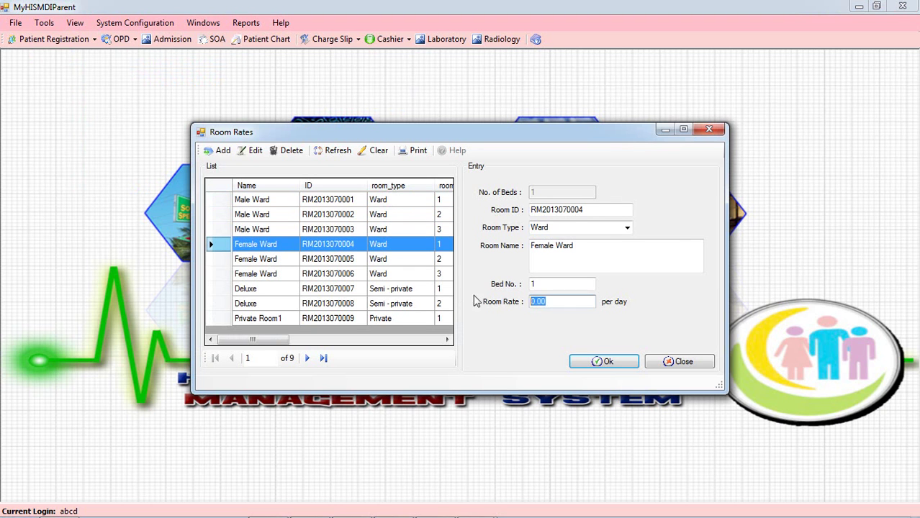
click(279, 229)
click(268, 215)
click(265, 200)
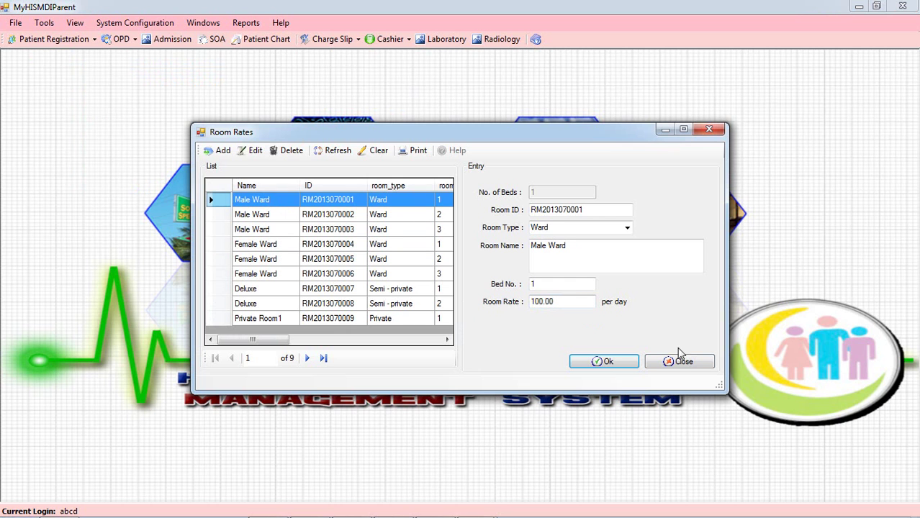
click(223, 152)
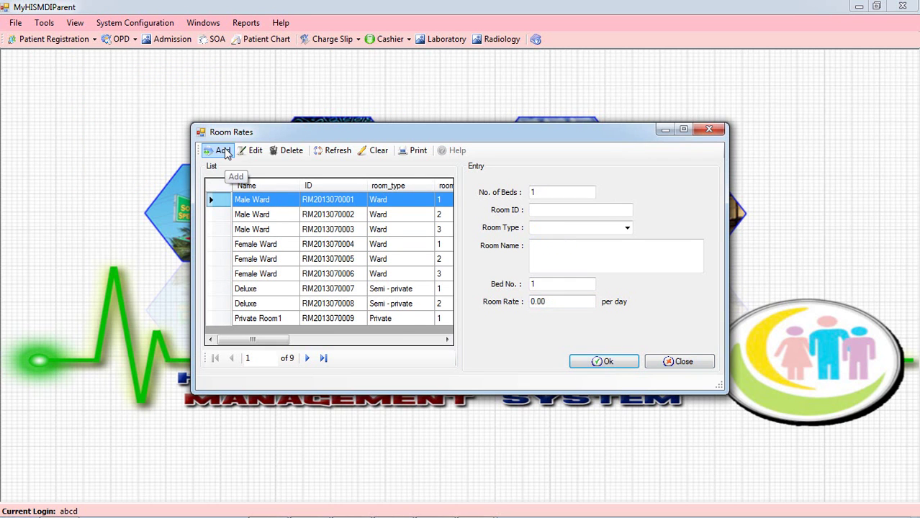
click(627, 227)
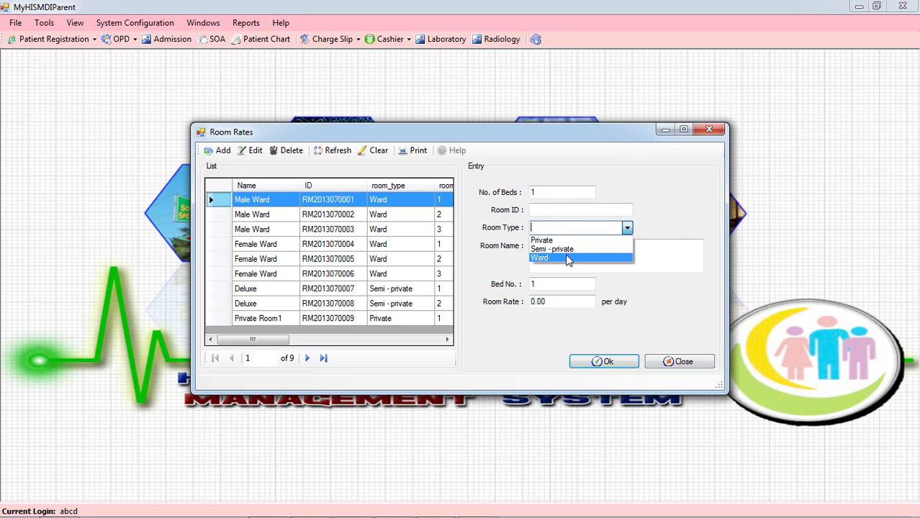
click(562, 258)
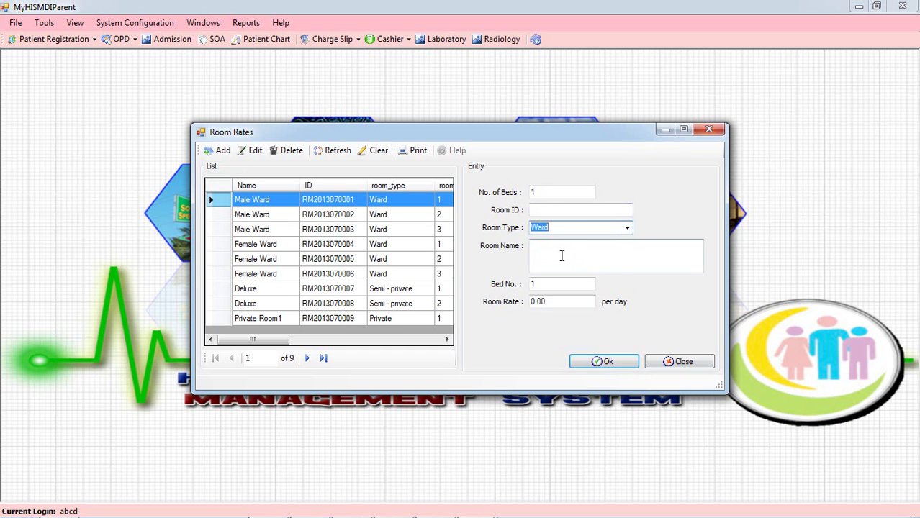
click(683, 366)
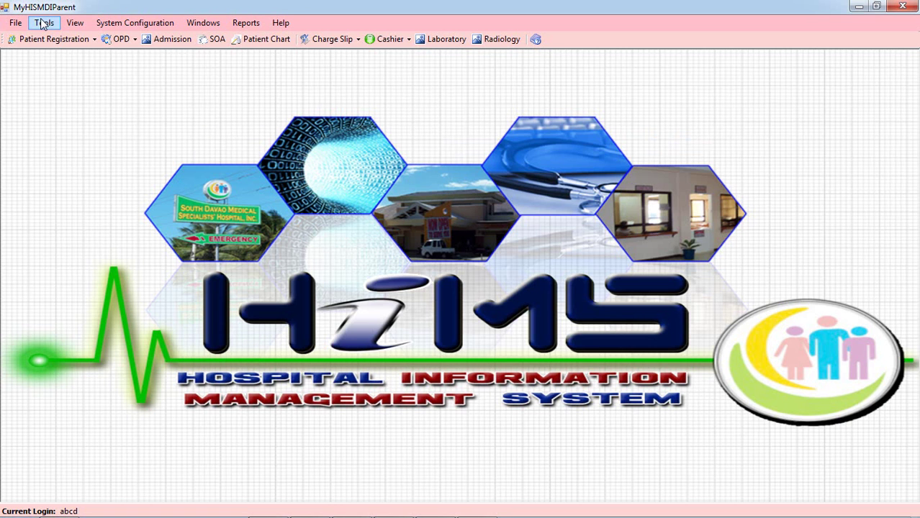
- Open the hospital rates, examine the department, unit cost and PhilHealth charge of the individual entries from CBC to Dengue, then close the list
click(44, 23)
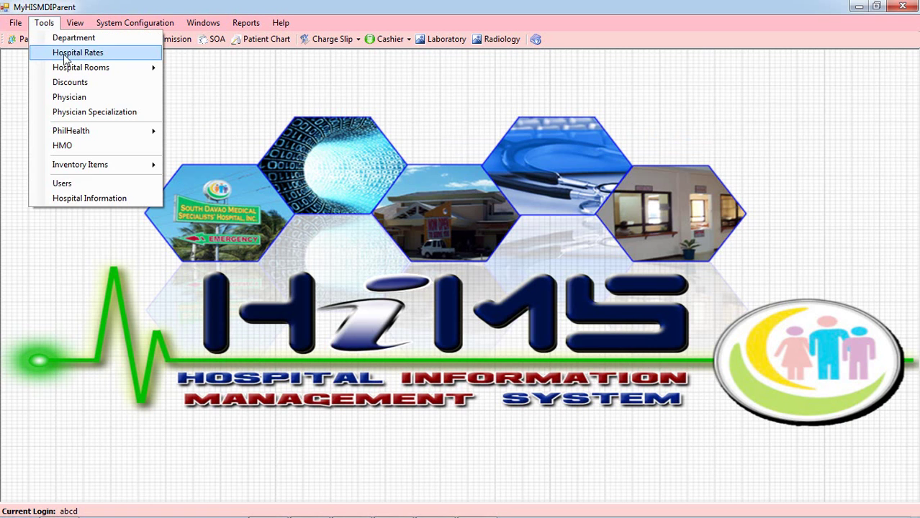
click(70, 53)
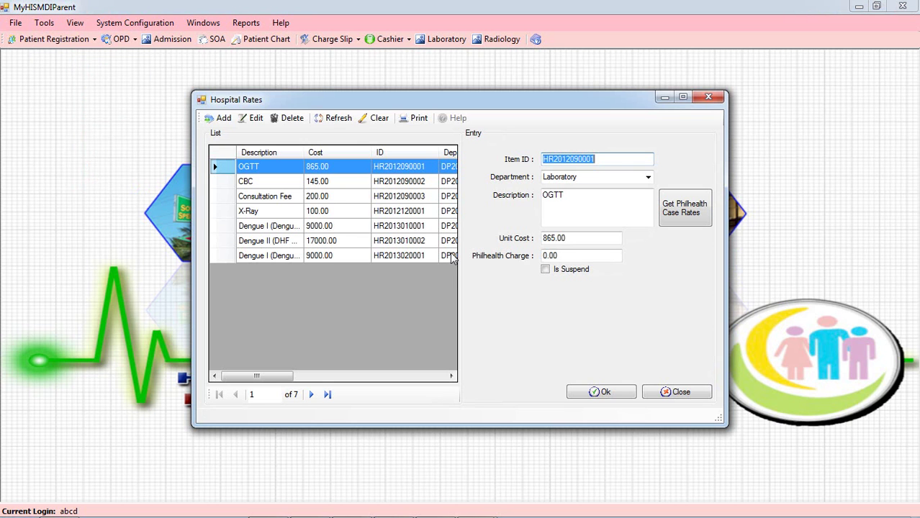
click(261, 184)
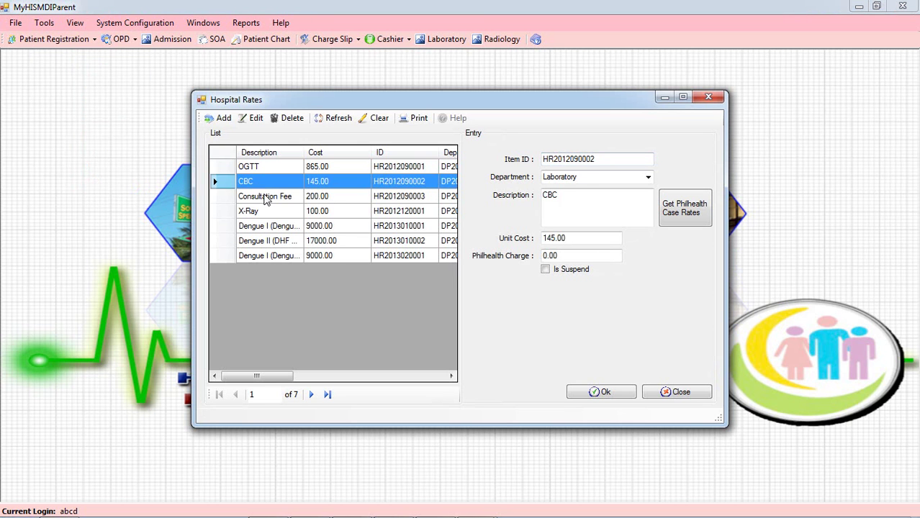
click(266, 199)
click(265, 211)
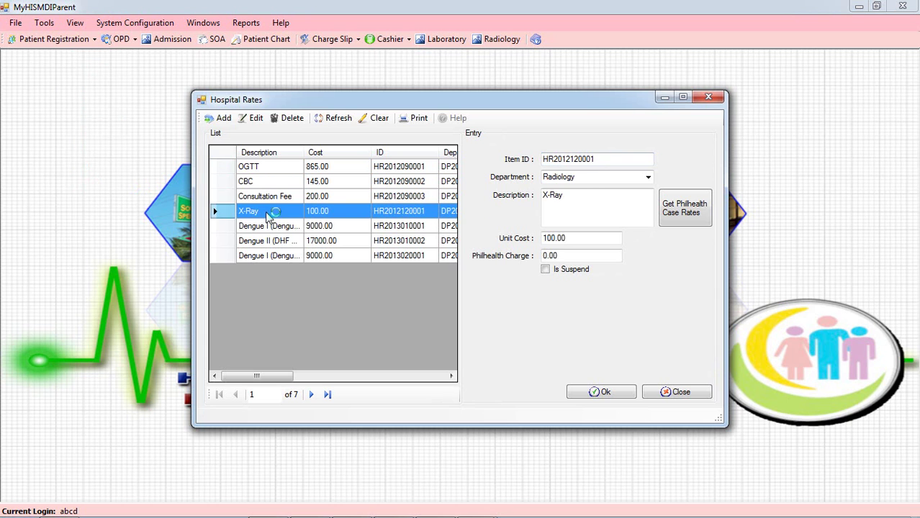
click(268, 227)
click(269, 242)
click(265, 256)
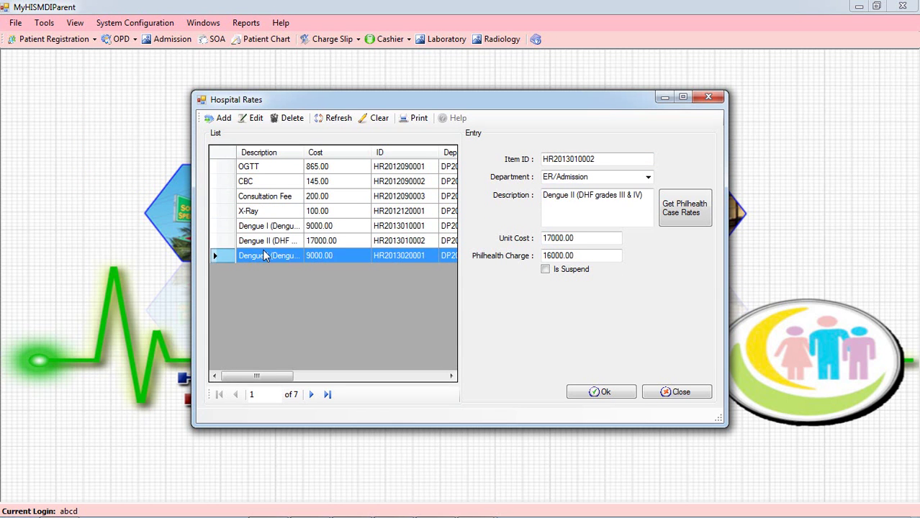
click(261, 227)
click(282, 212)
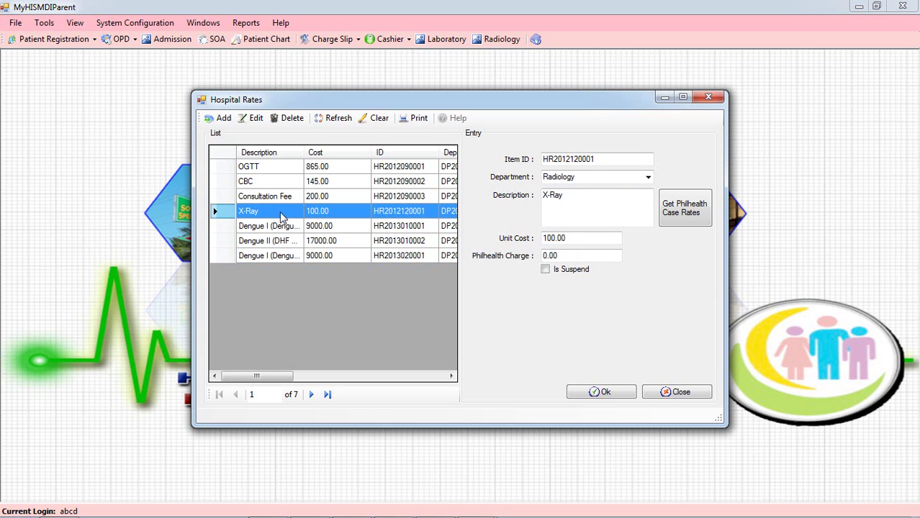
click(668, 393)
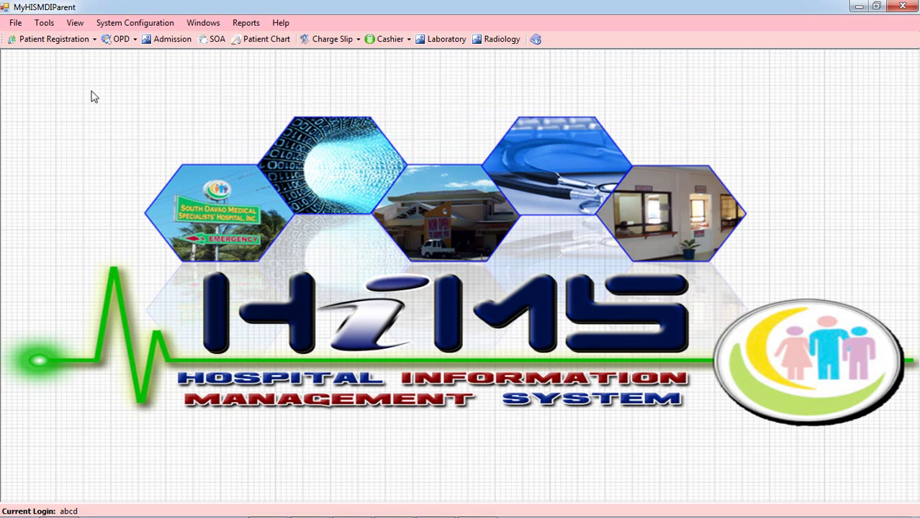
- Open the list of physicians, review each physician's licence and specialization details, then close the list
click(54, 25)
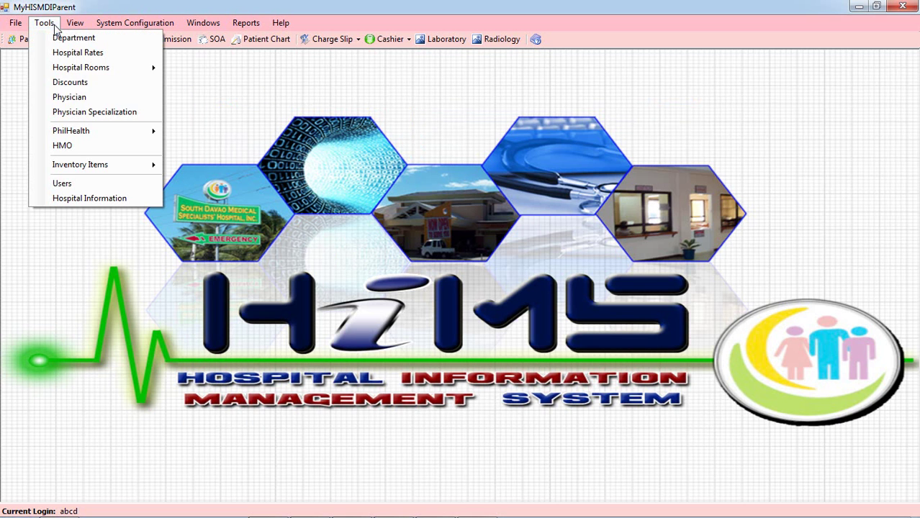
click(70, 97)
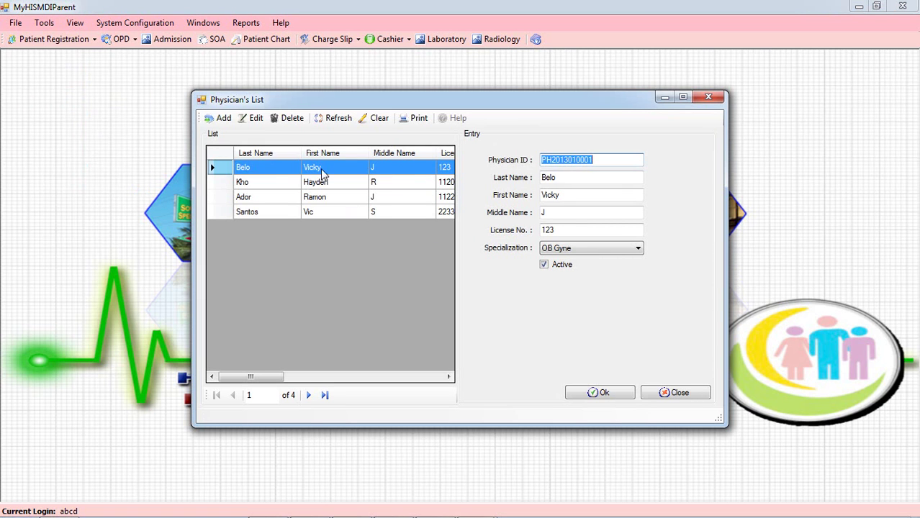
click(288, 184)
click(277, 197)
click(270, 212)
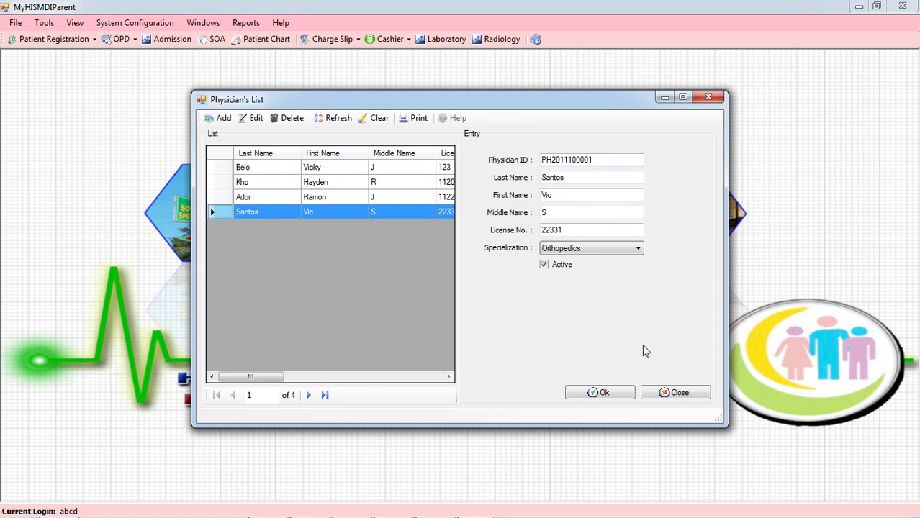
click(651, 393)
click(41, 23)
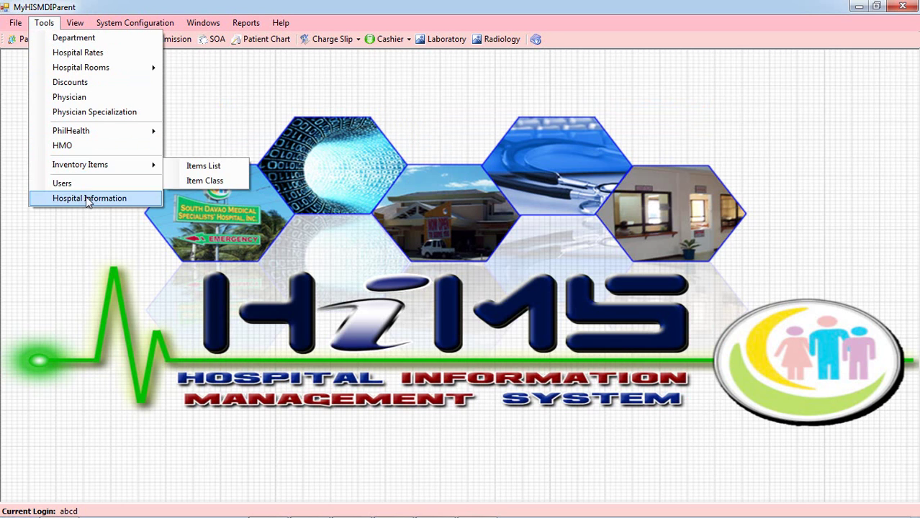
mouse_move(132, 172)
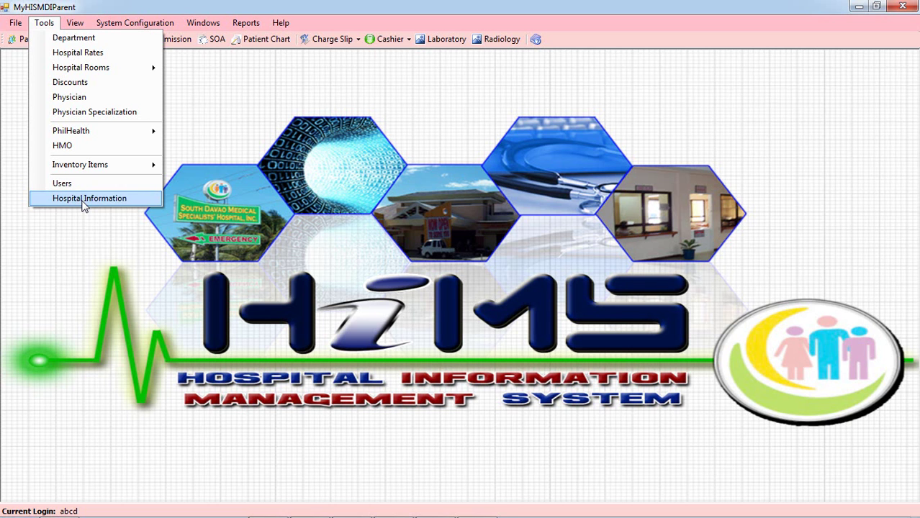
click(372, 186)
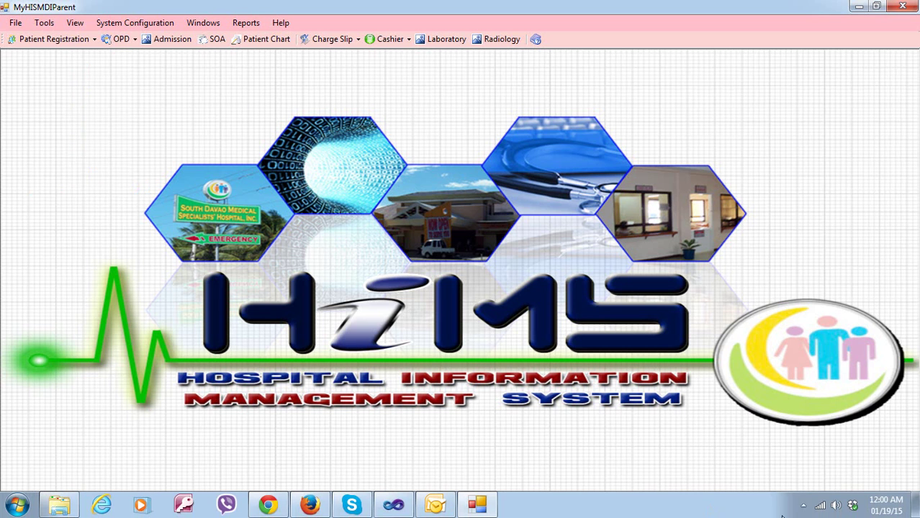
click(804, 507)
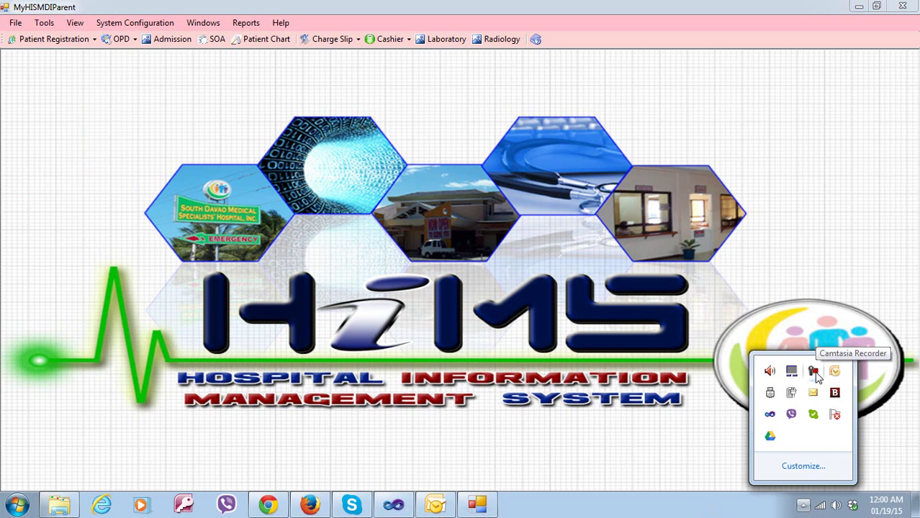
click(813, 372)
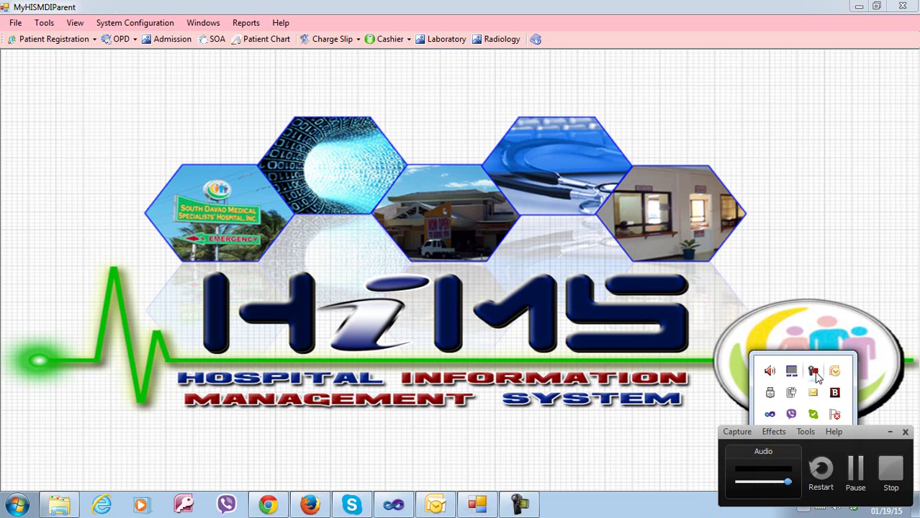
click(884, 268)
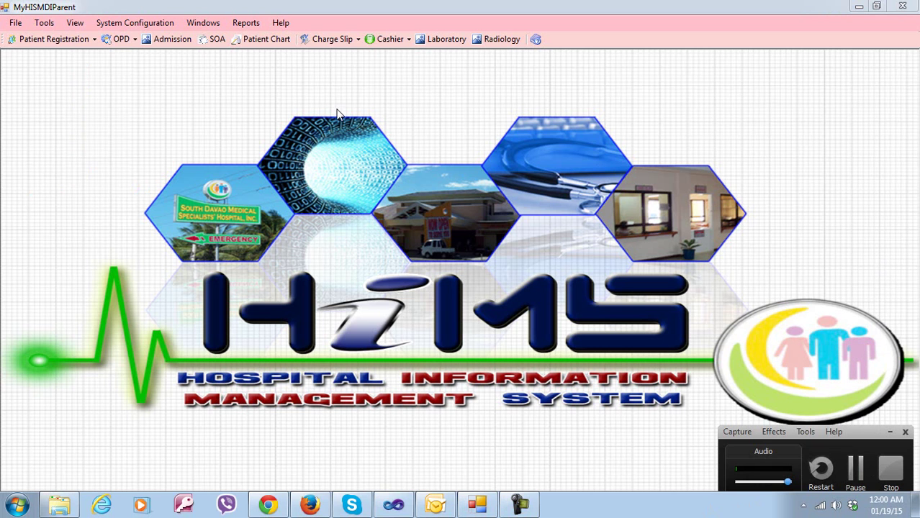